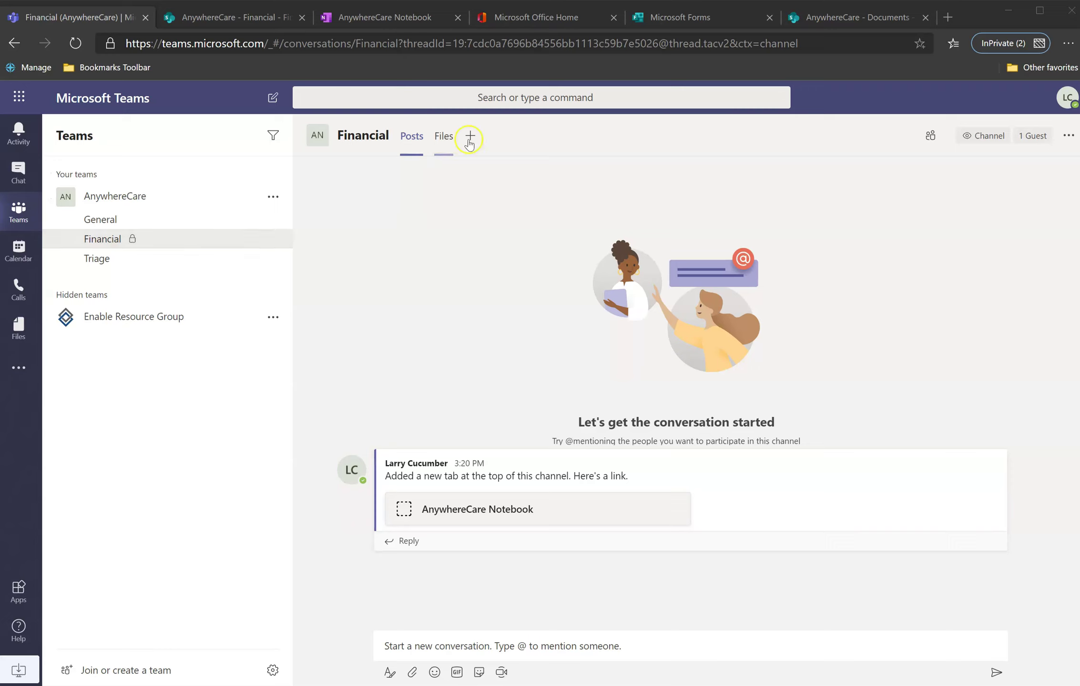
# Step: View the Financial channel's files, open the folder in SharePoint, and return to Teams
pyautogui.click(441, 145)
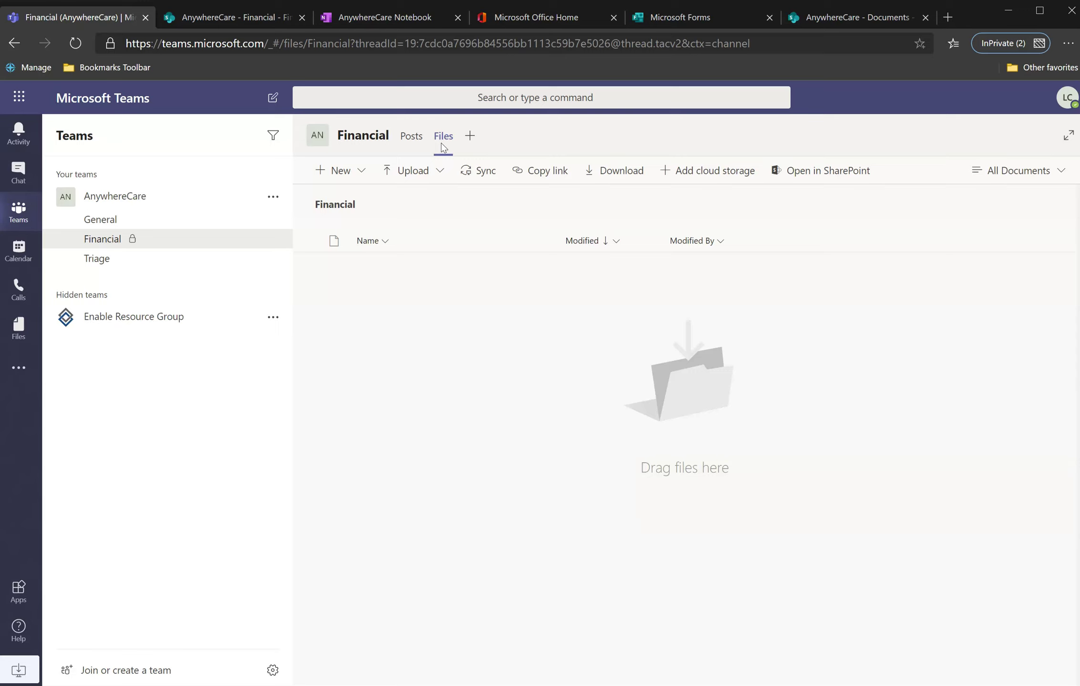
pyautogui.click(818, 177)
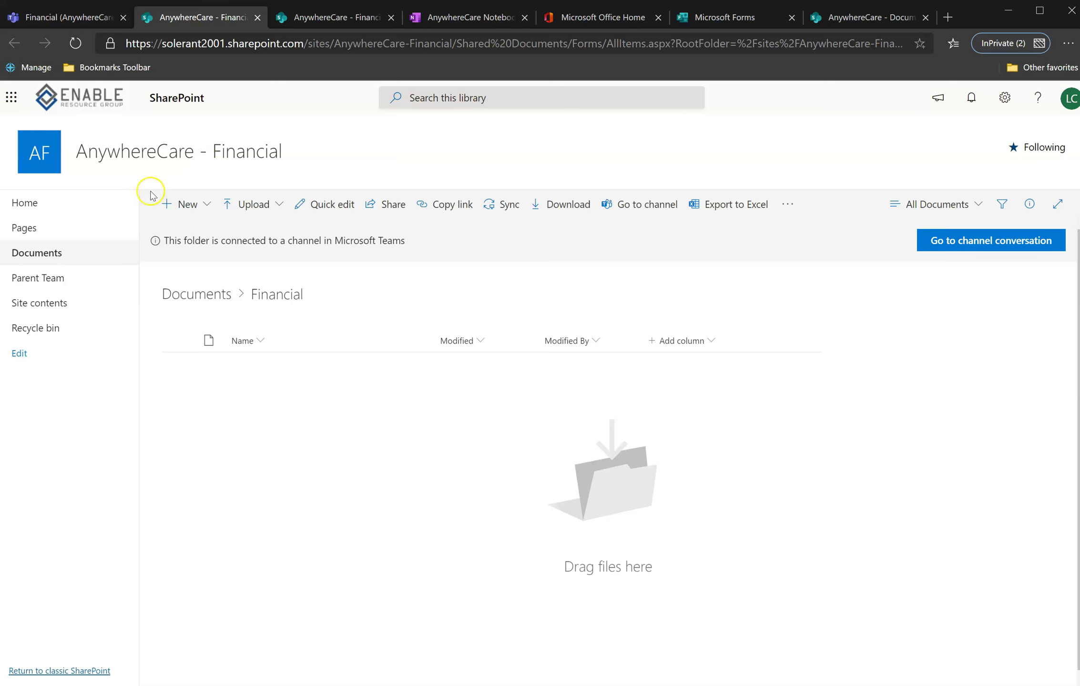
pyautogui.click(68, 22)
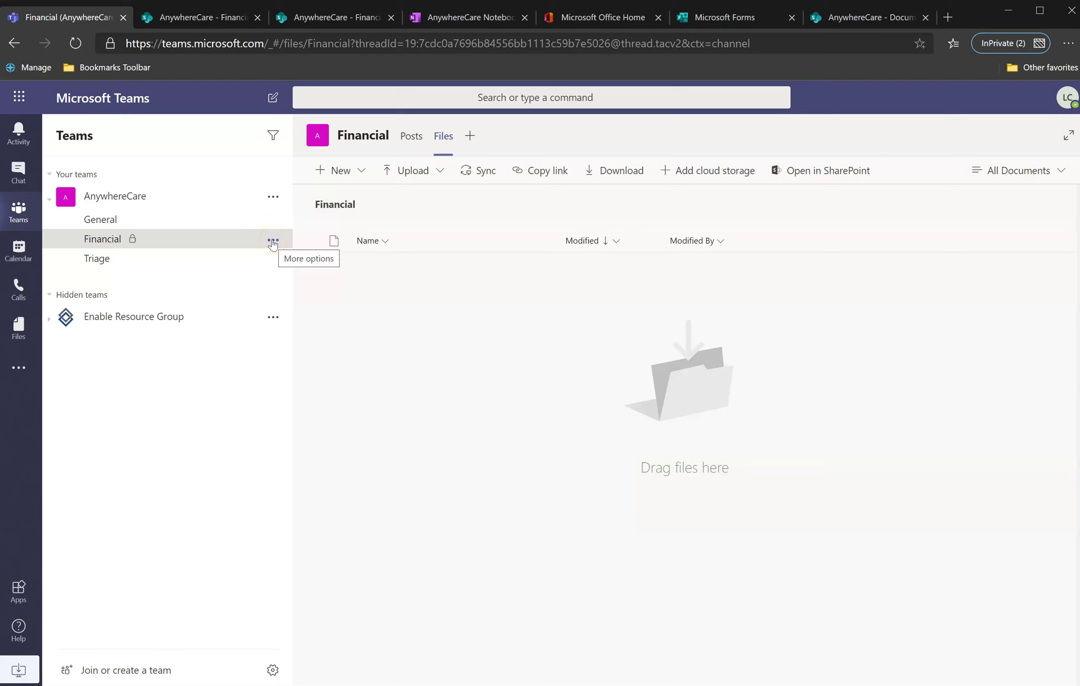
# Step: Review the Financial channel's owners, members and guests in its management page, and return to the channel
pyautogui.click(273, 243)
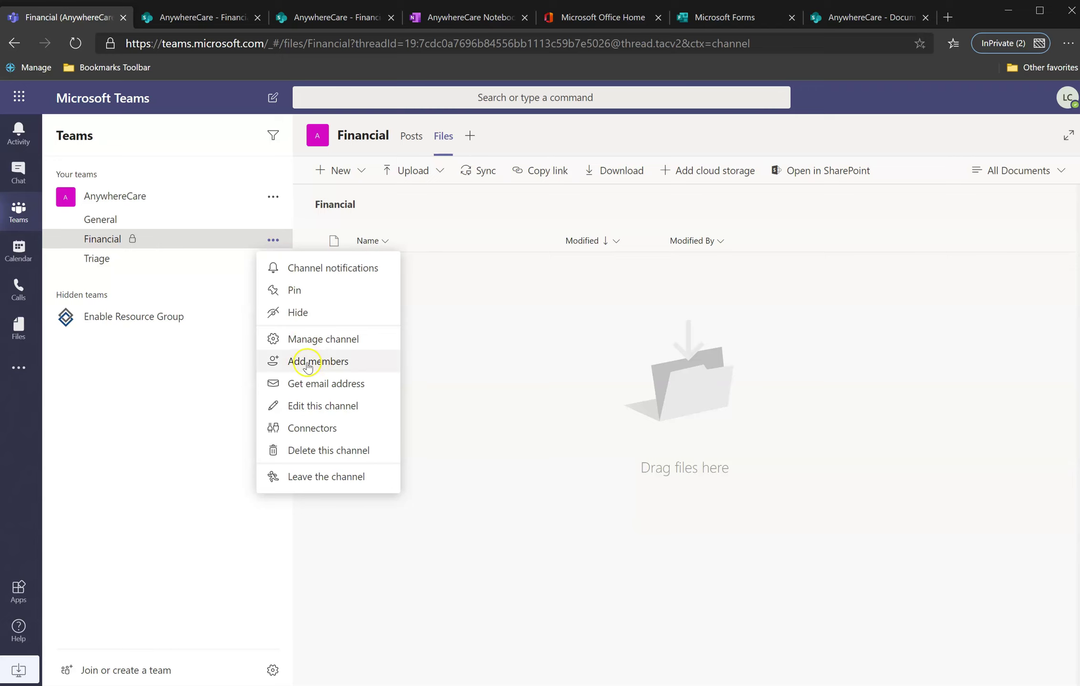
pyautogui.click(309, 344)
pyautogui.click(309, 343)
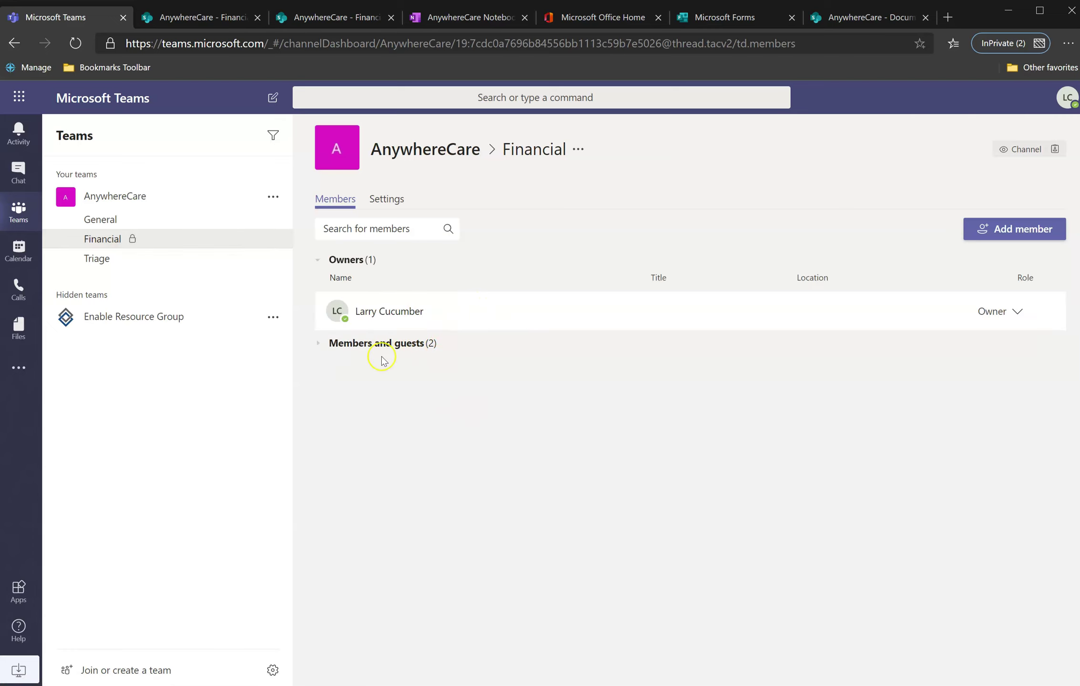
pyautogui.click(318, 344)
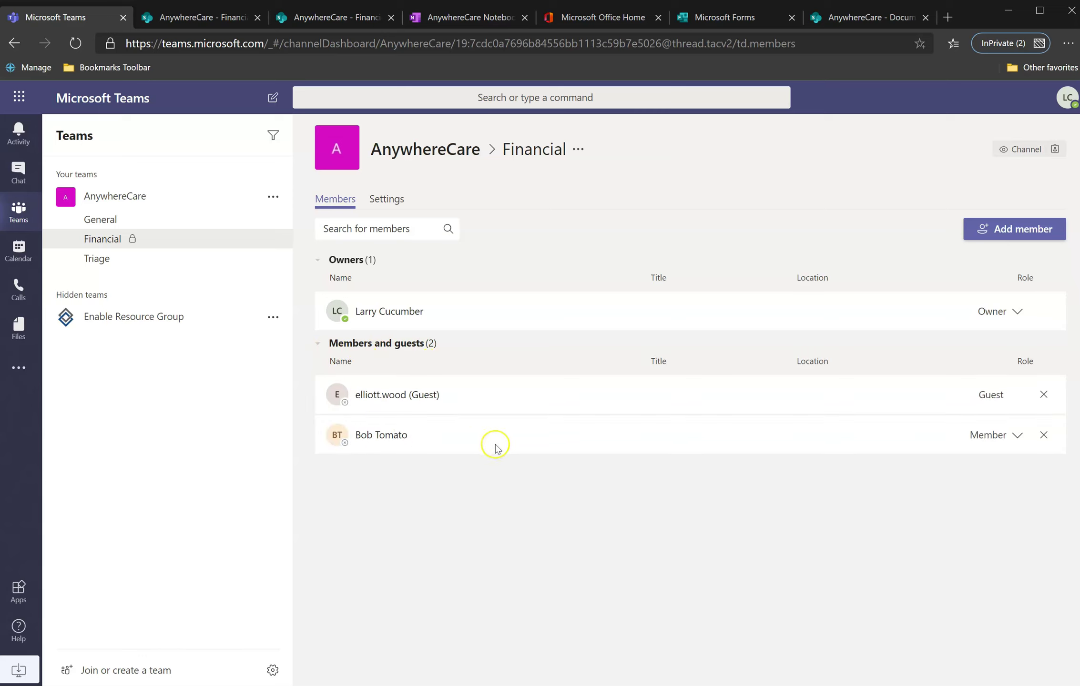
pyautogui.click(319, 344)
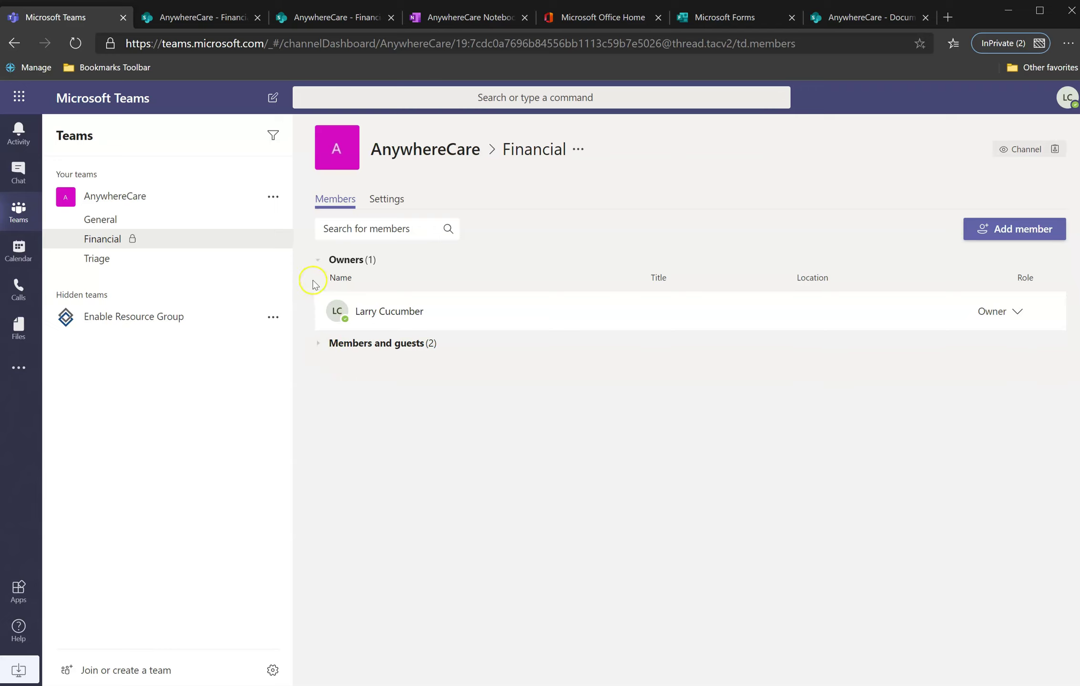
pyautogui.click(117, 239)
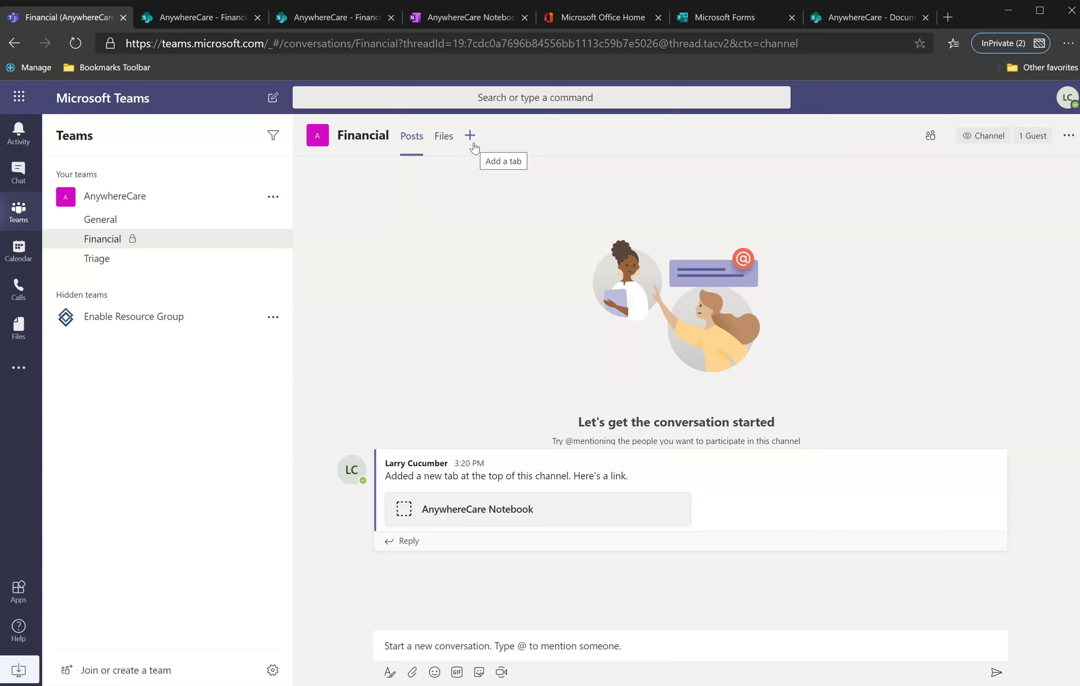
# Step: Add a OneNote tab to the Financial channel with a new notebook named "AnyWhereCare Financial Notebook"
pyautogui.click(471, 137)
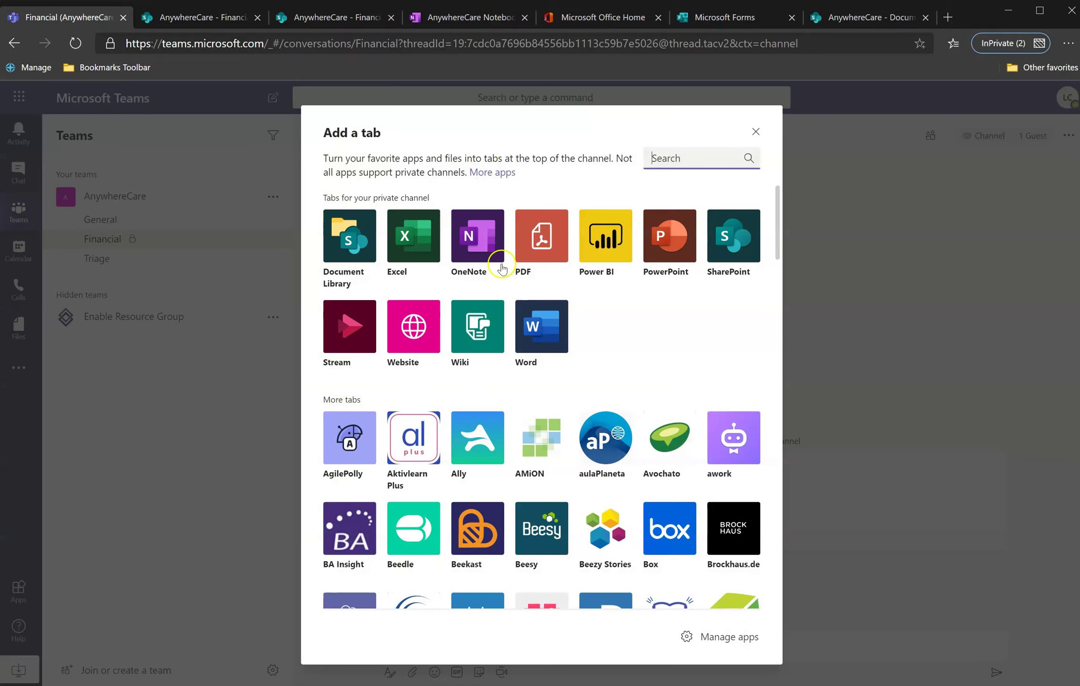
pyautogui.click(471, 243)
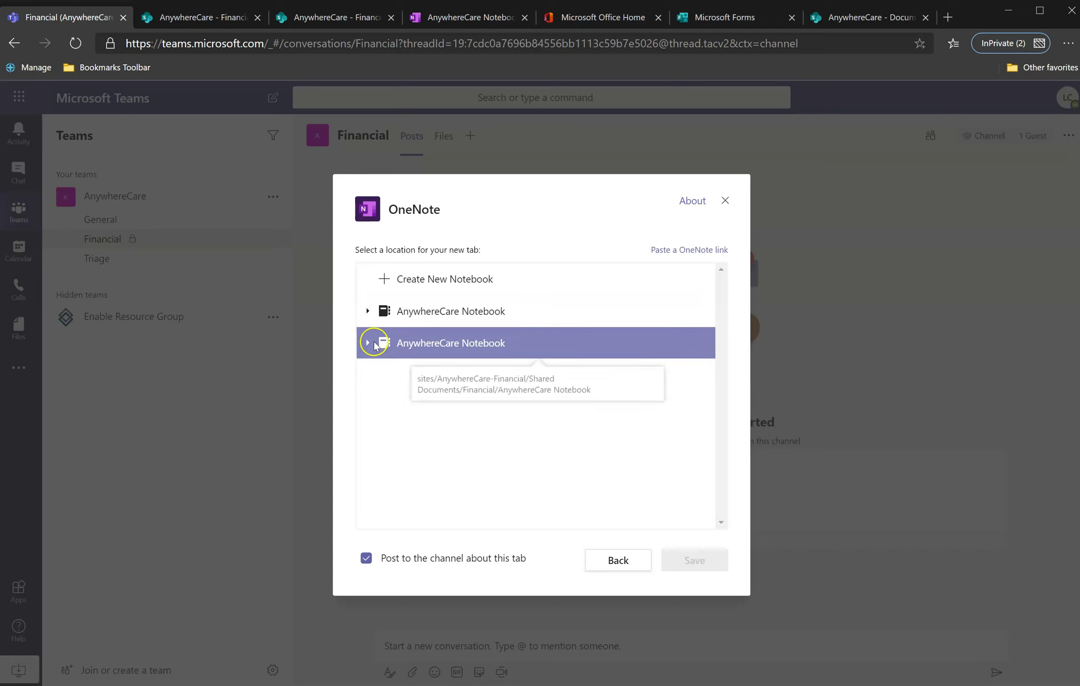
pyautogui.click(384, 280)
pyautogui.click(459, 271)
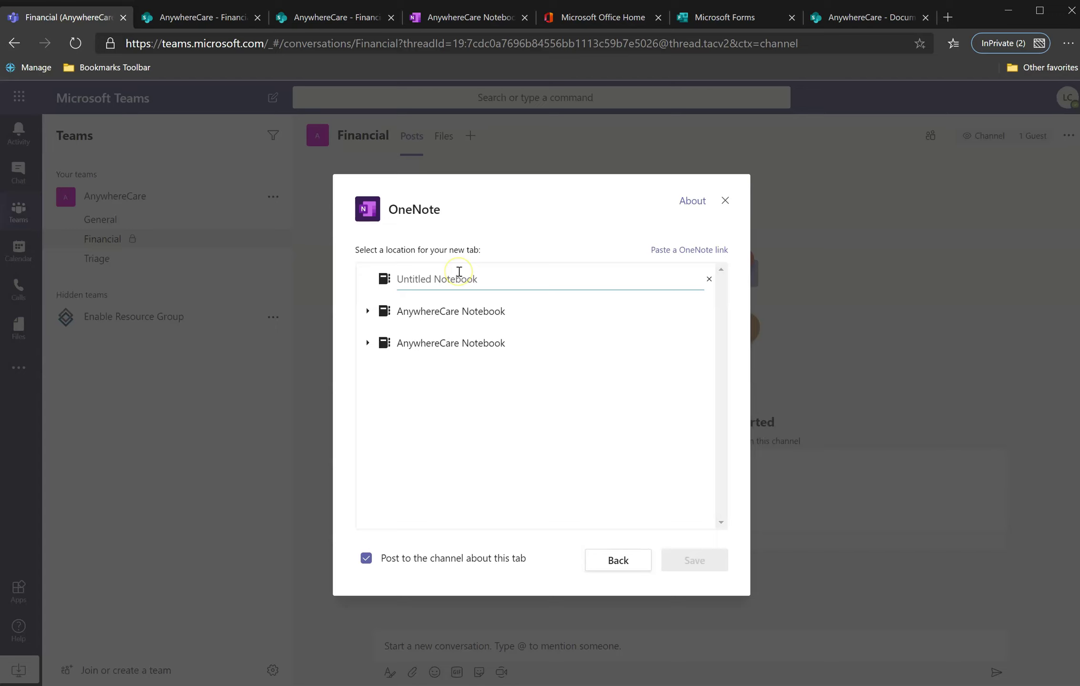
pyautogui.write('AnyWh')
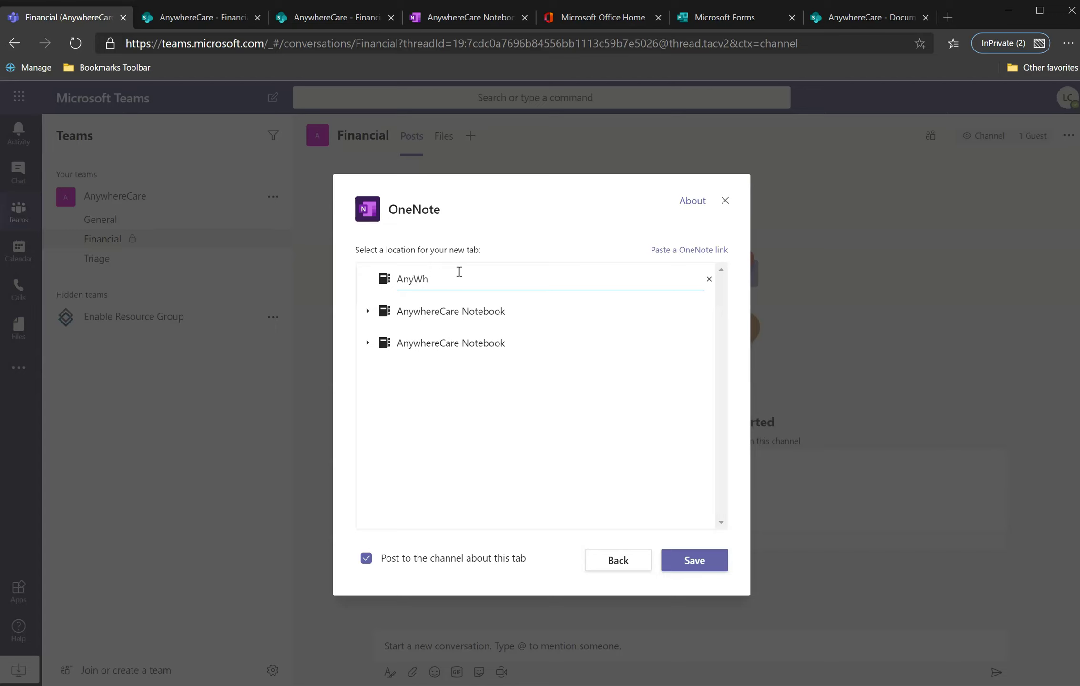
pyautogui.write('ereCare Finanica')
pyautogui.write(' Notebook')
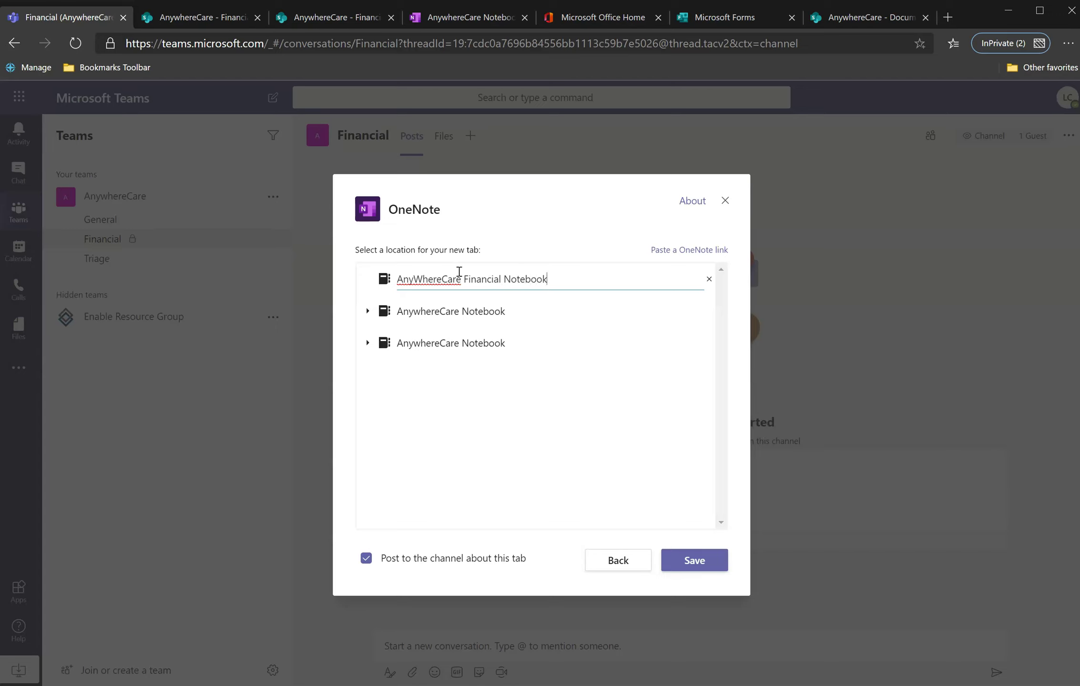
pyautogui.click(708, 561)
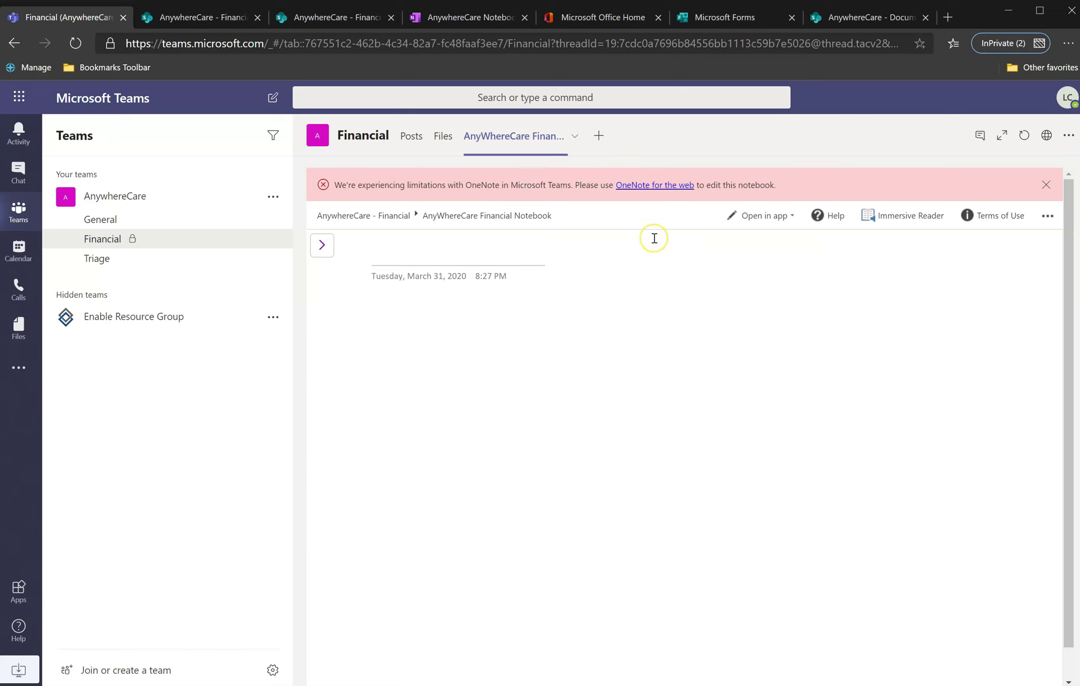
# Step: Open the new financial notebook in OneNote outside Teams and switch it to editing in the browser
pyautogui.click(770, 216)
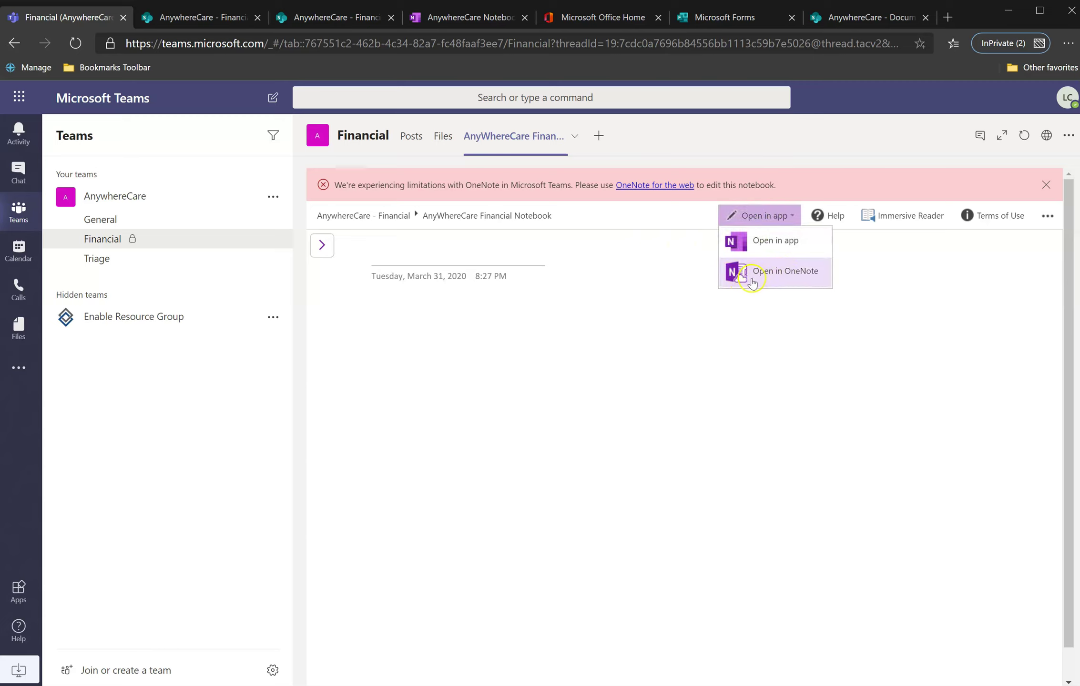
pyautogui.click(765, 275)
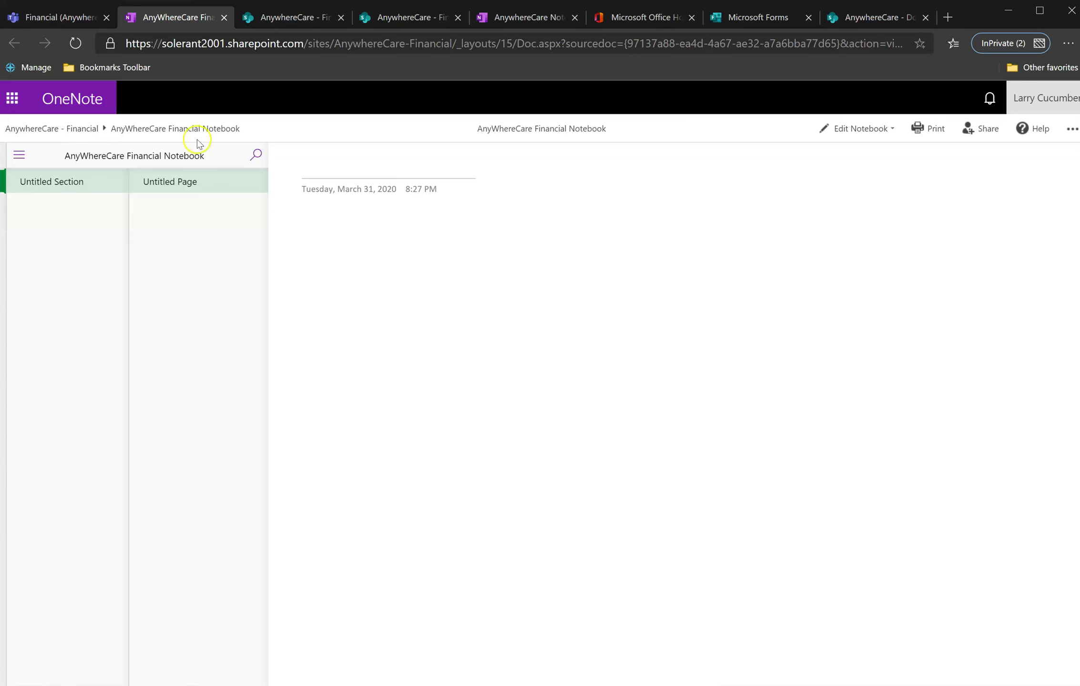
pyautogui.click(872, 132)
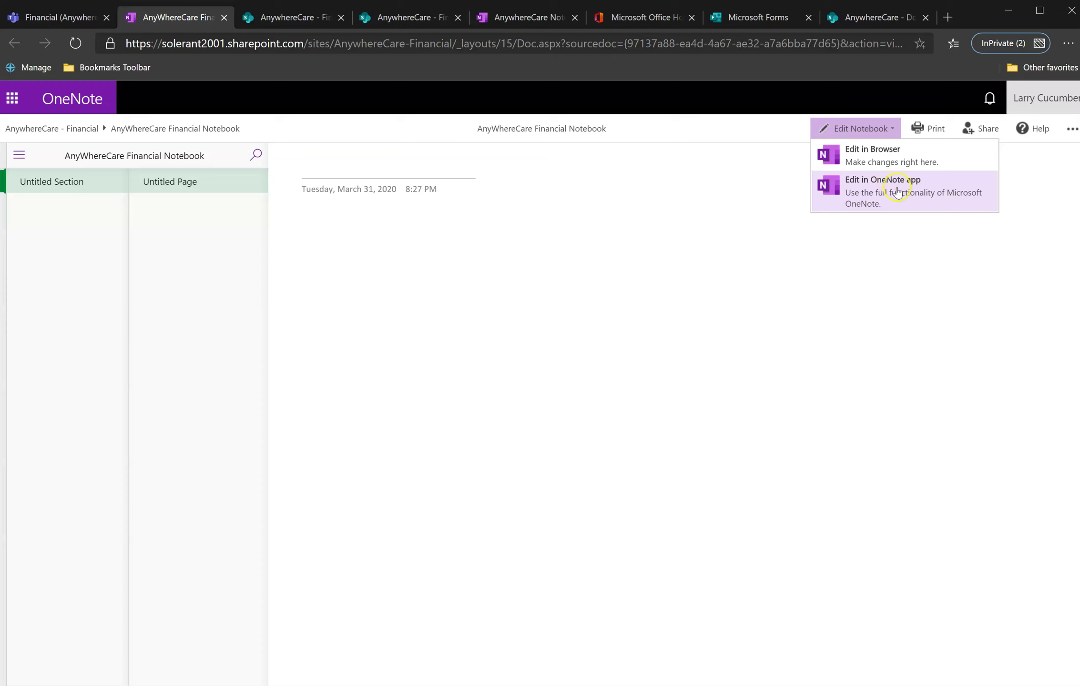
pyautogui.click(860, 161)
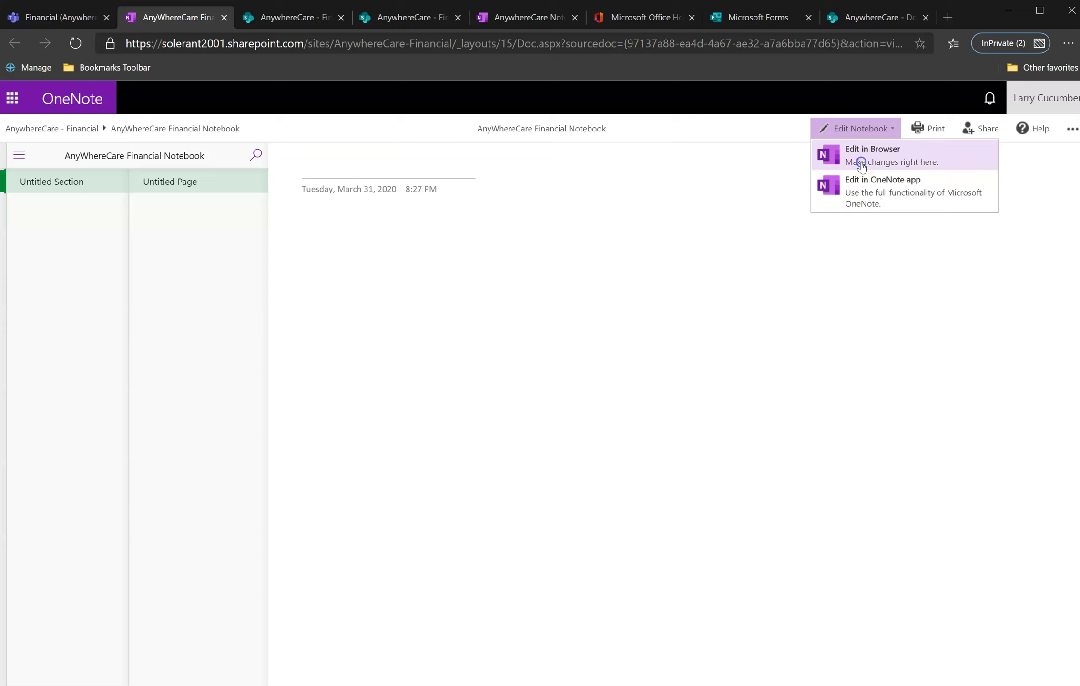
# Step: Rename the untitled notebook section as "Benevolence Requests March 2020"
pyautogui.click(58, 208)
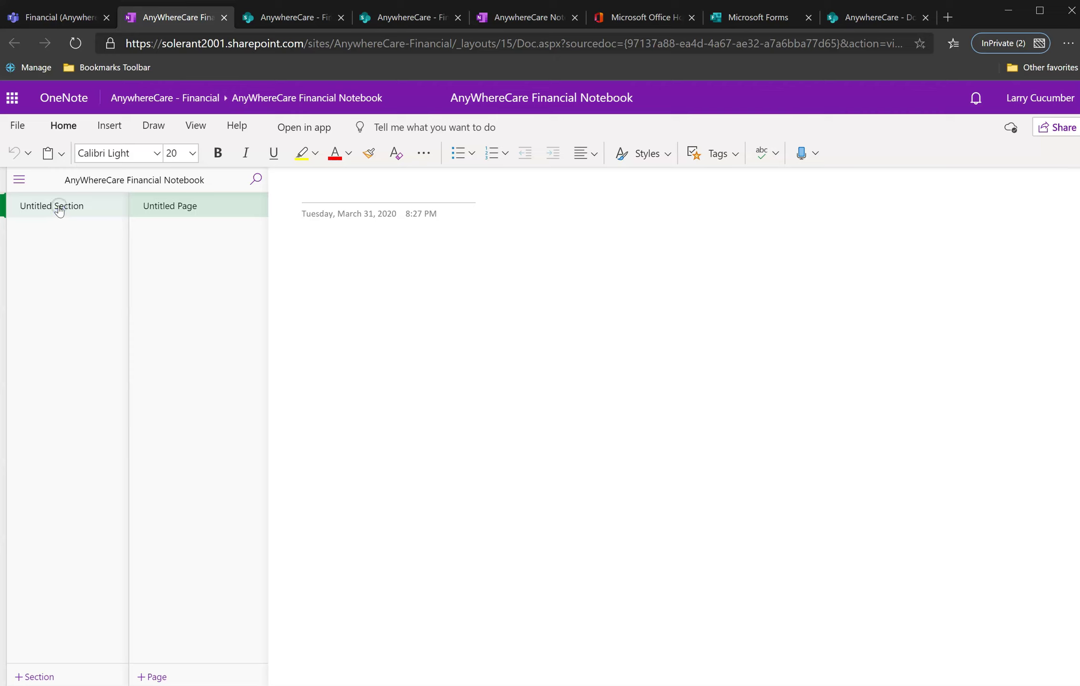
pyautogui.rightClick(59, 209)
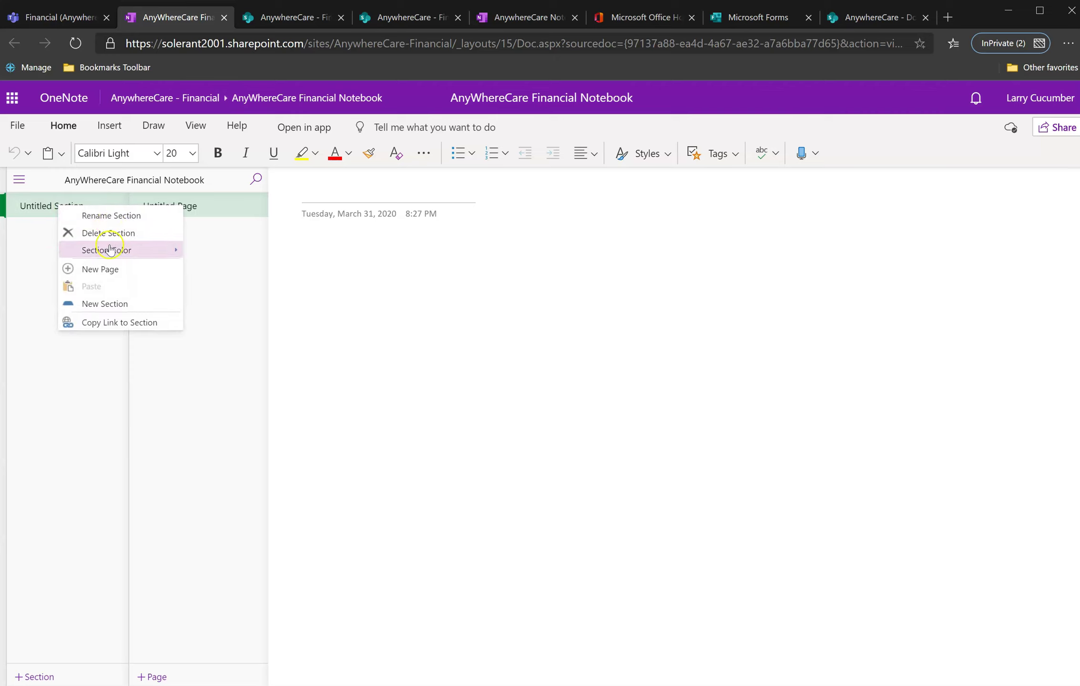
pyautogui.moveTo(113, 256)
pyautogui.click(125, 221)
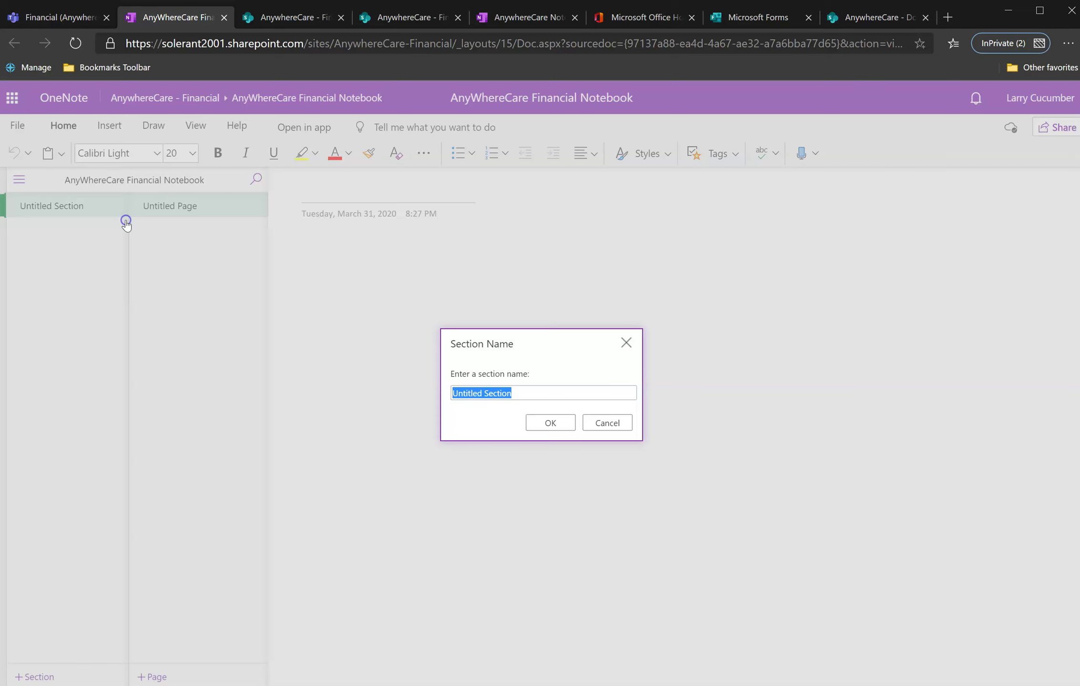
pyautogui.write('Benevolence Reque')
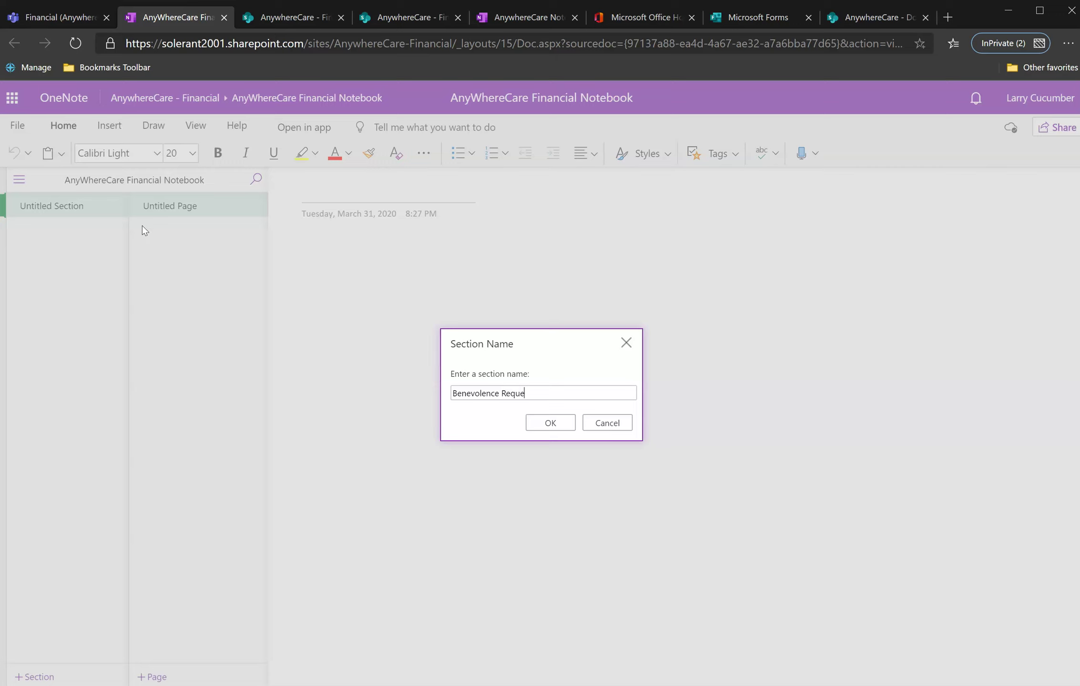
pyautogui.write('sts March 2020')
pyautogui.click(551, 423)
# Step: Title the untitled page with the aid recipient's name and move on to the page body
pyautogui.click(337, 187)
pyautogui.click(402, 186)
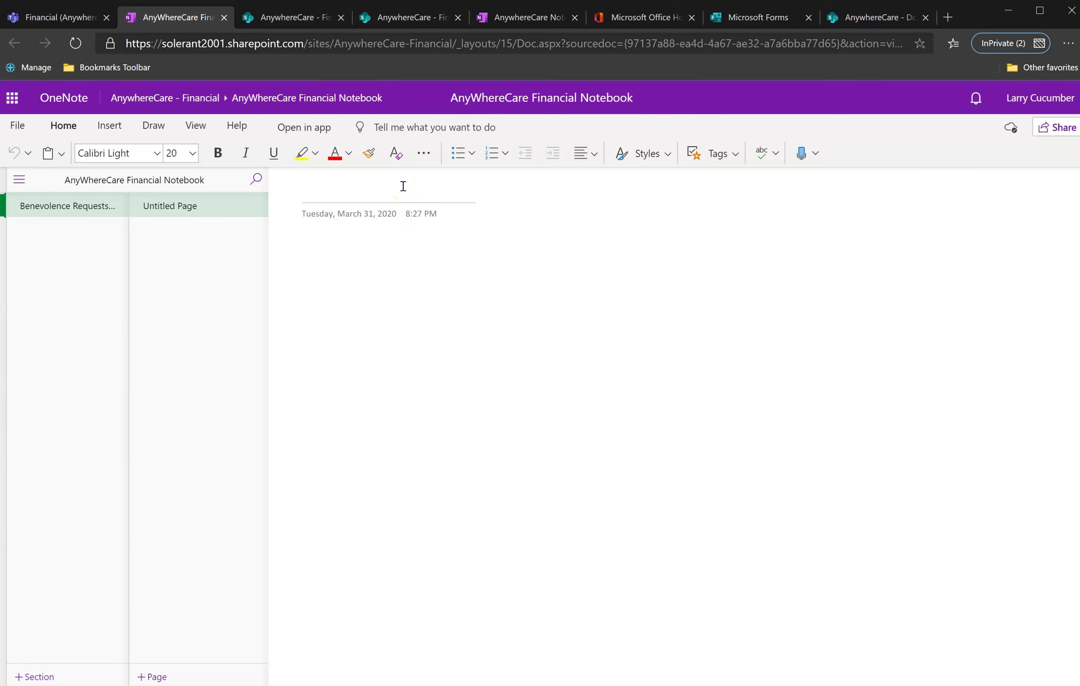
pyautogui.write('Bob the Tomato')
pyautogui.press('Return')
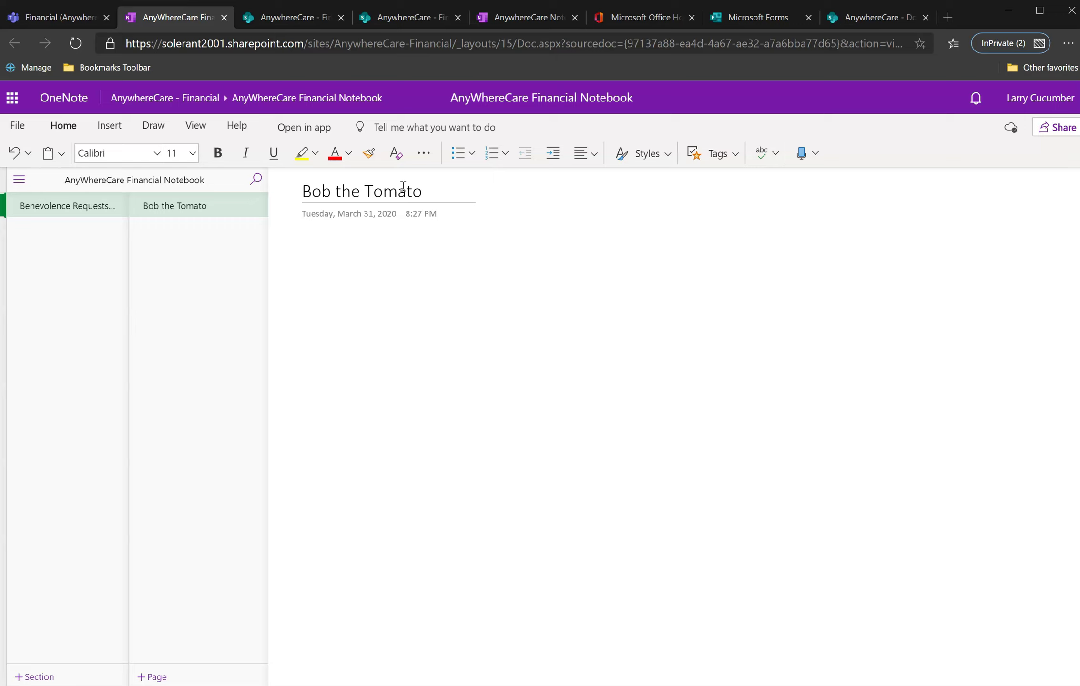
# Step: Create a table on the recipient's page with the column headings Date, Type of Request, Amount and Approved by
pyautogui.write('Date')
pyautogui.press('Tab')
pyautogui.write('Type')
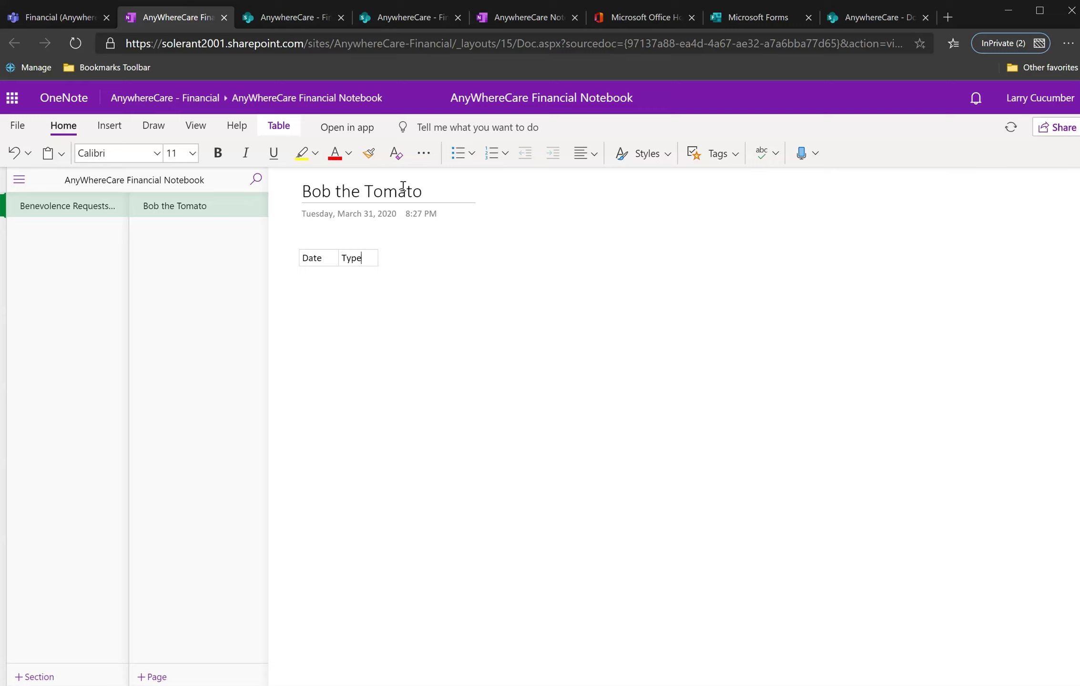
pyautogui.write(' of Request')
pyautogui.press('Tab')
pyautogui.write('Am')
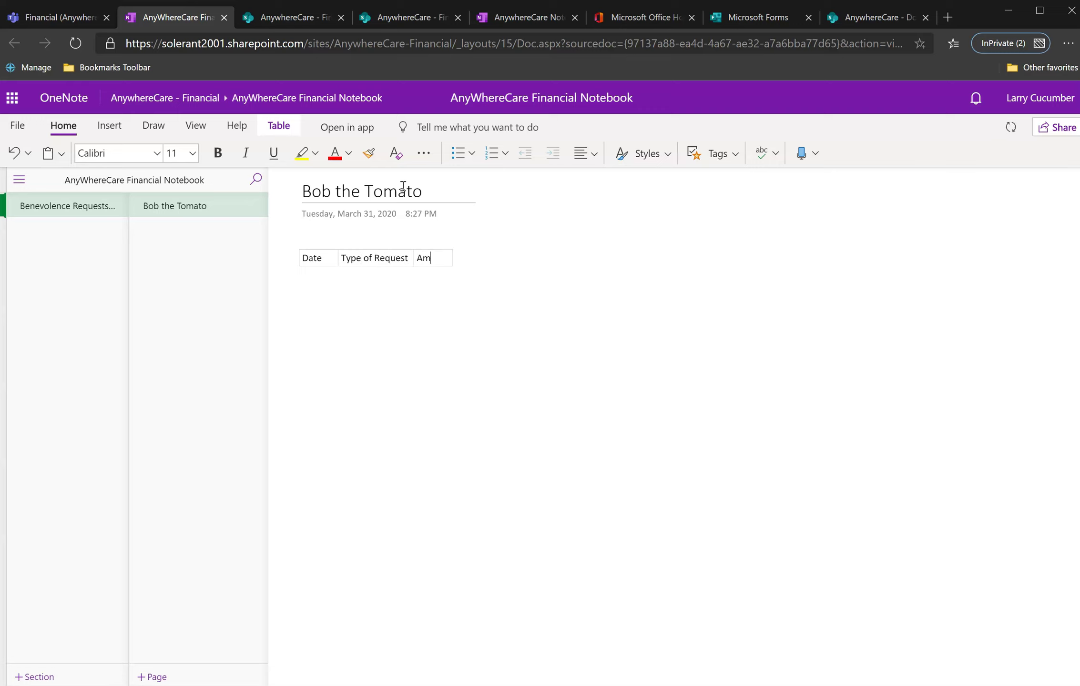
pyautogui.write('ount')
pyautogui.press('Tab')
pyautogui.write('Approved by')
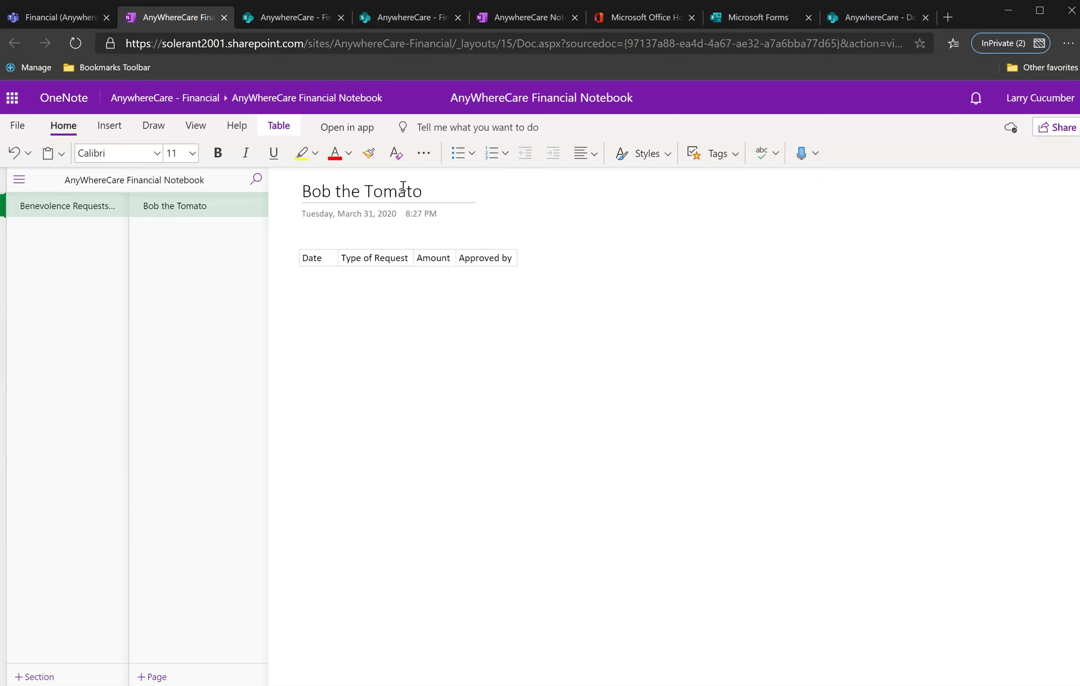
# Step: Add a table row dated 3/31 for Food cards, $50, with the approver's first name
pyautogui.press('Tab')
pyautogui.write('3/31\t')
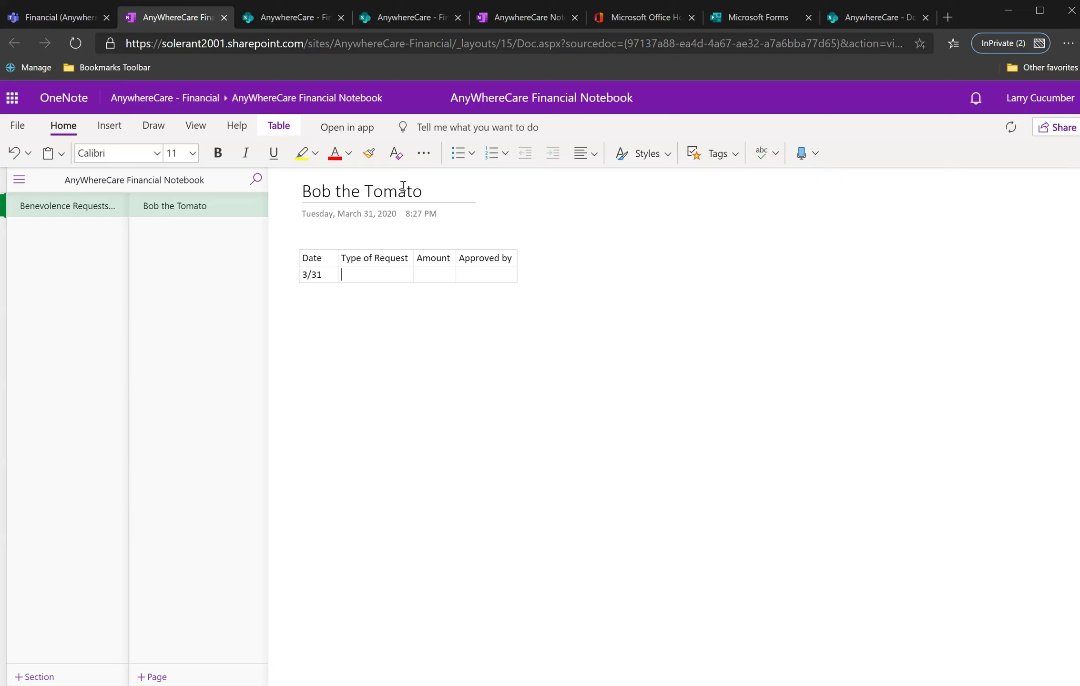
pyautogui.write('Food cards')
pyautogui.press('Tab')
pyautogui.write('$50')
pyautogui.press('Tab')
pyautogui.write('Larry')
pyautogui.press('Tab')
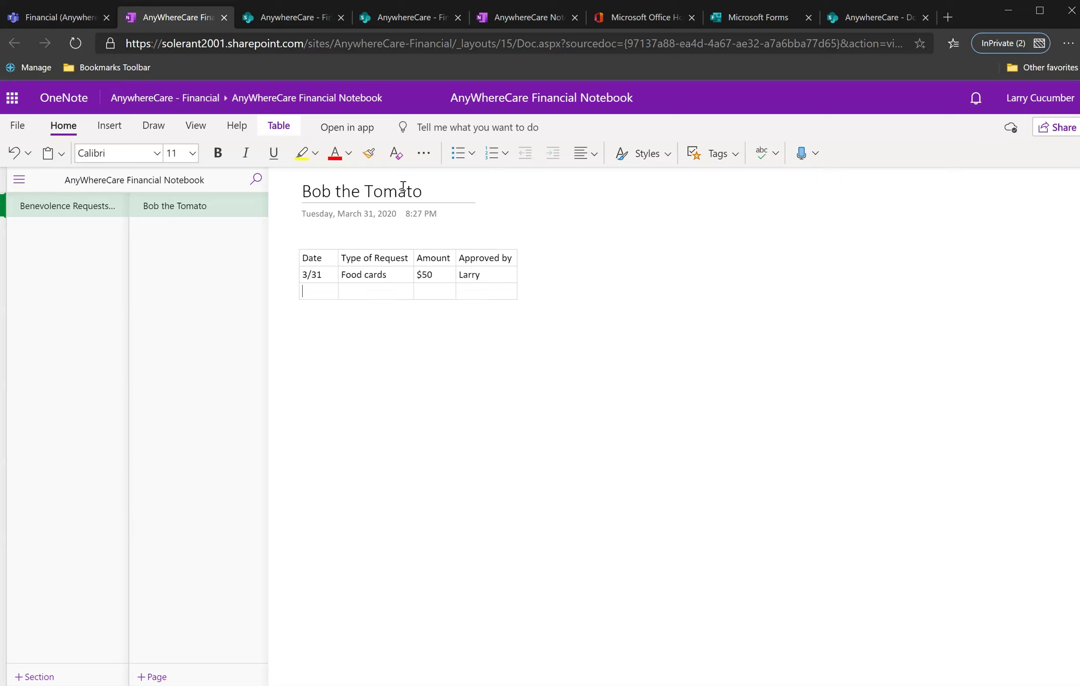
# Step: Fill the next table row with 4/7, Gas service help, $27 and the approver's first name
pyautogui.write('4.')
pyautogui.press('BackSpace')
pyautogui.write('/7')
pyautogui.press('Tab')
pyautogui.write('Gas service help')
pyautogui.press('Tab')
pyautogui.write('$27')
pyautogui.press('Tab')
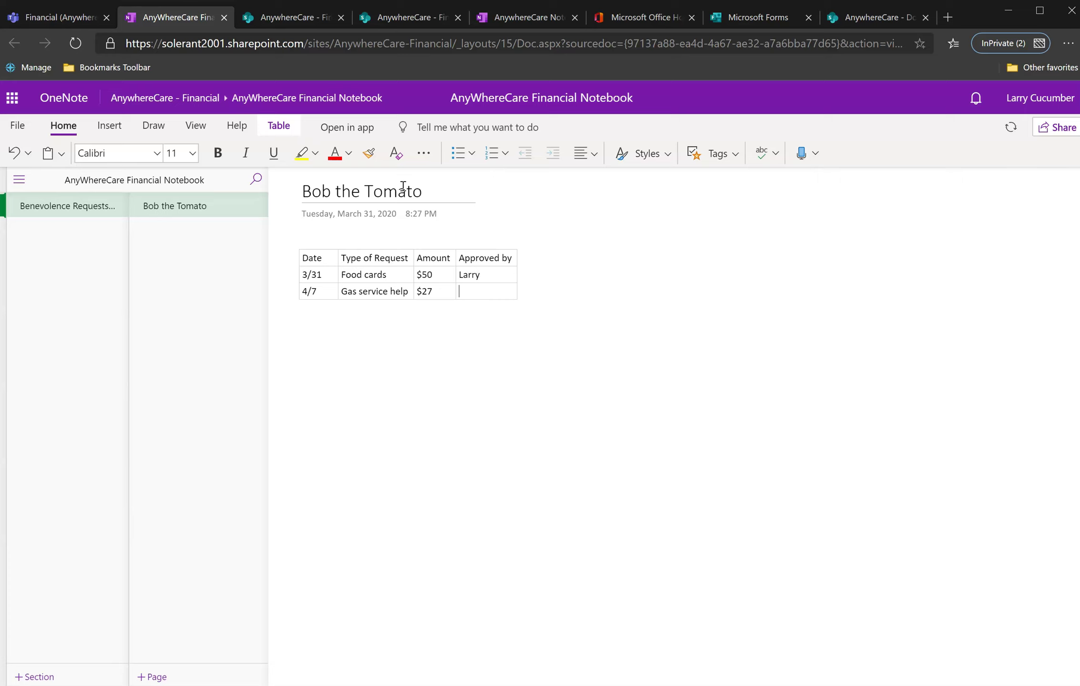
pyautogui.write('Larry')
pyautogui.press('Tab')
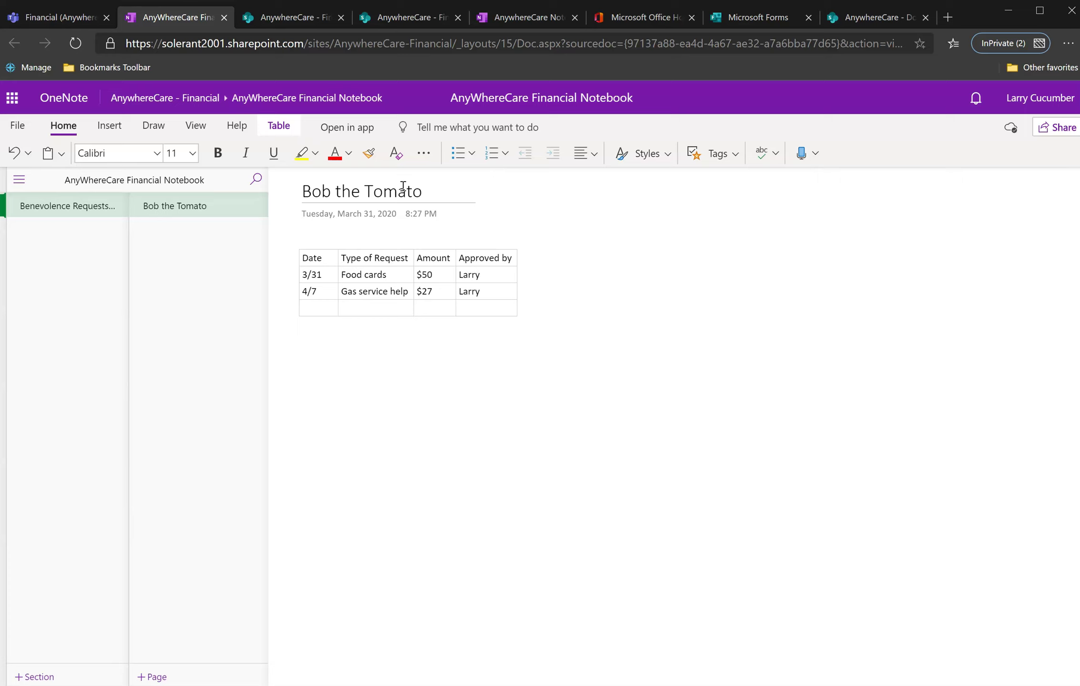
# Step: Fill the next table row with 4/9, Auto repairs, $50 and the first names of both approvers
pyautogui.write('4/9')
pyautogui.press('Tab')
pyautogui.write('Auto repairs')
pyautogui.press('Tab')
pyautogui.write('$50')
pyautogui.press('Tab')
pyautogui.write('Larry')
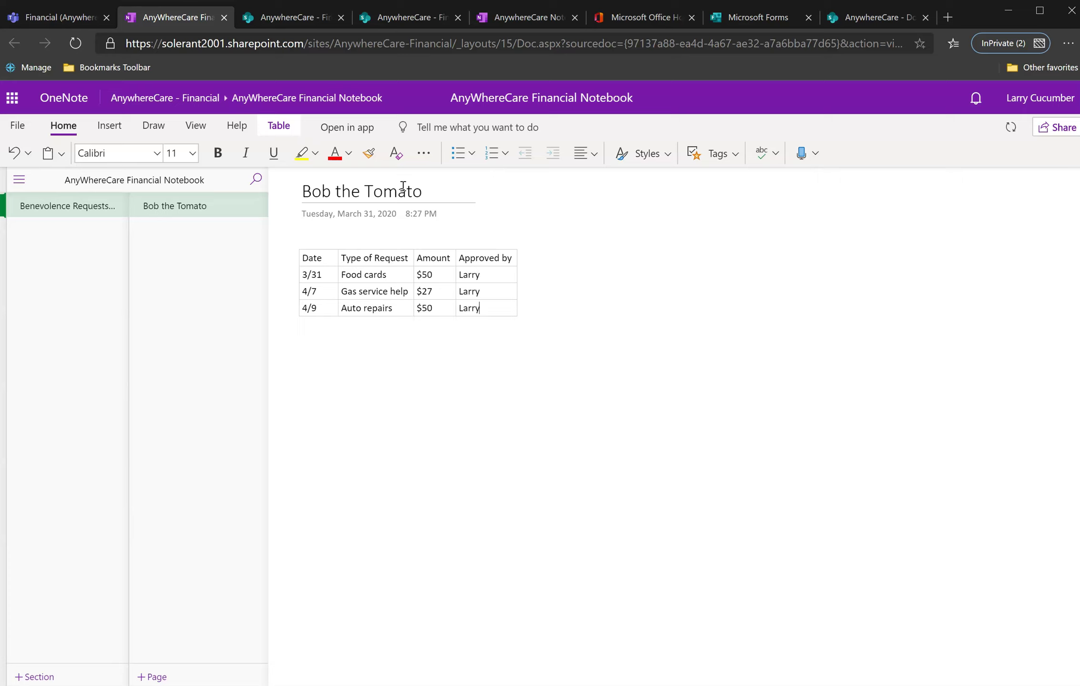
pyautogui.write(' and Tom')
# Step: Add an empty row at the end of the request table
pyautogui.click(516, 330)
pyautogui.press('Return')
pyautogui.press('BackSpace')
pyautogui.press('Return')
pyautogui.press('BackSpace')
pyautogui.press('Tab')
pyautogui.press('Return')
pyautogui.press('BackSpace')
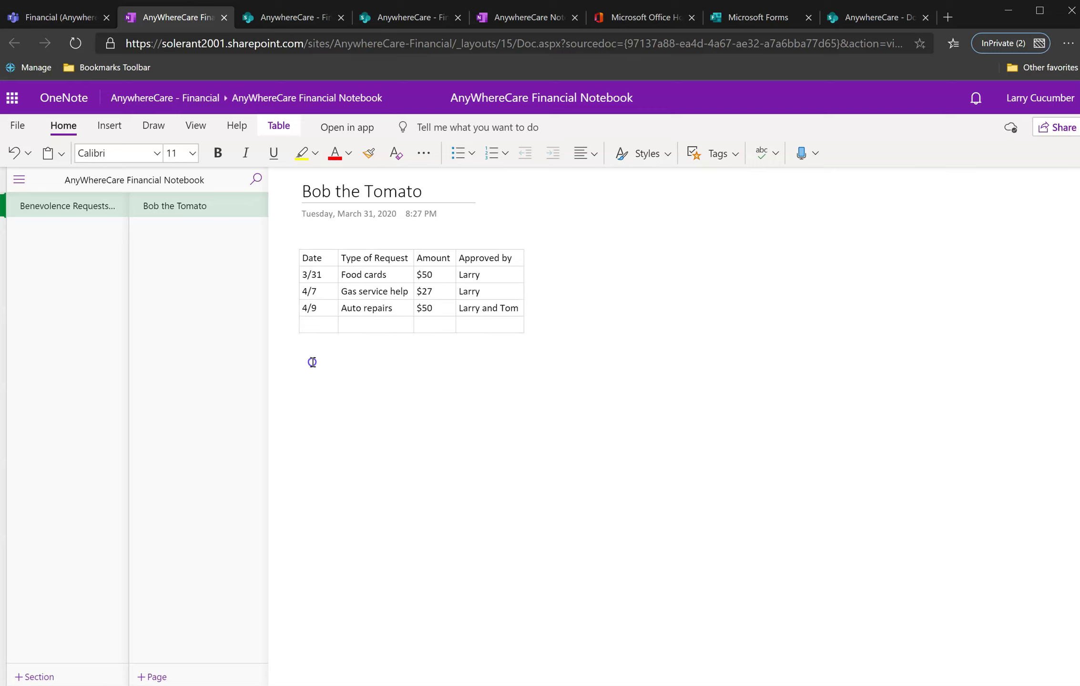
pyautogui.rightClick(536, 329)
pyautogui.click(538, 324)
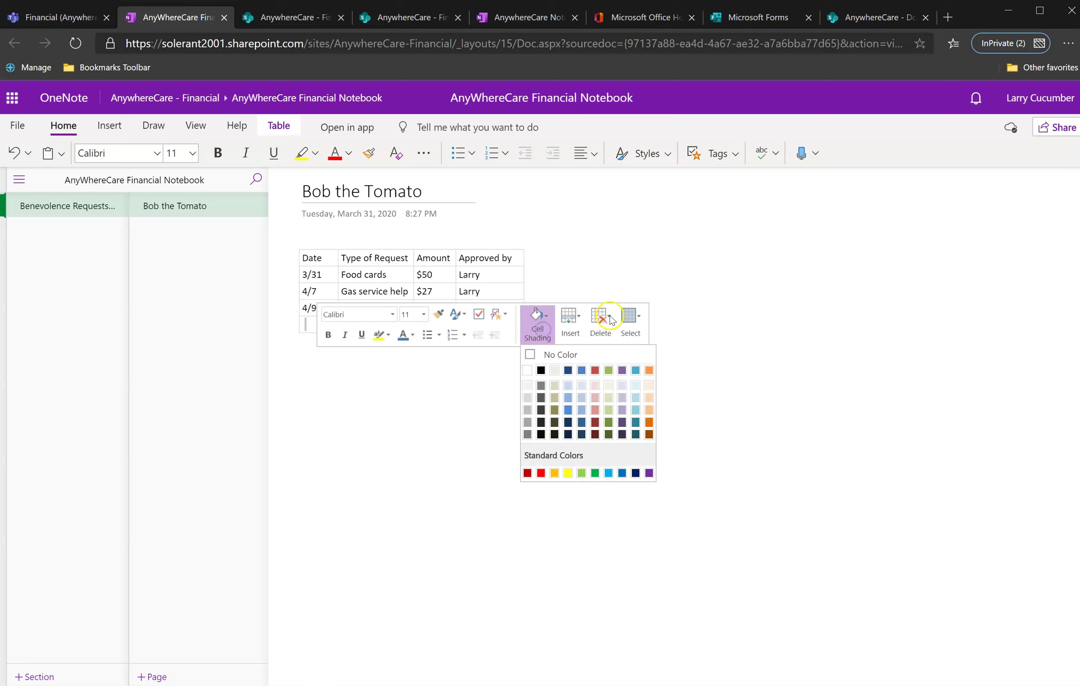
pyautogui.click(689, 386)
pyautogui.click(549, 420)
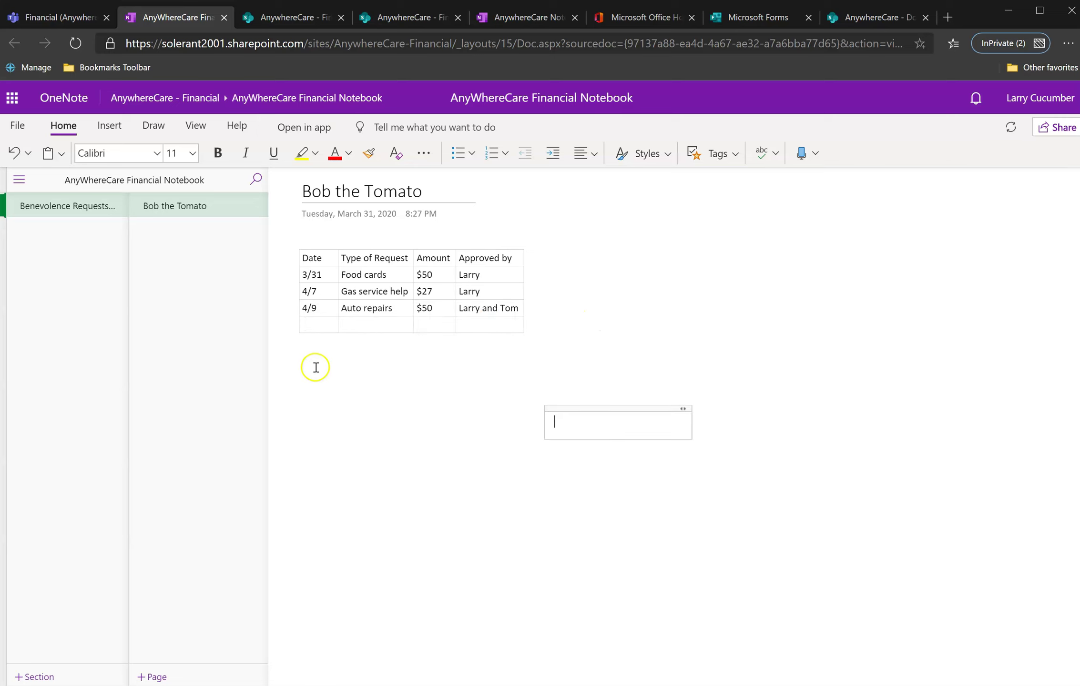
# Step: Add a text note directly below the request table recording that on 4/9 the two people, by first name, requested $25 of $50
pyautogui.click(395, 361)
pyautogui.moveTo(441, 354); pyautogui.dragTo(354, 352)
pyautogui.click(386, 371)
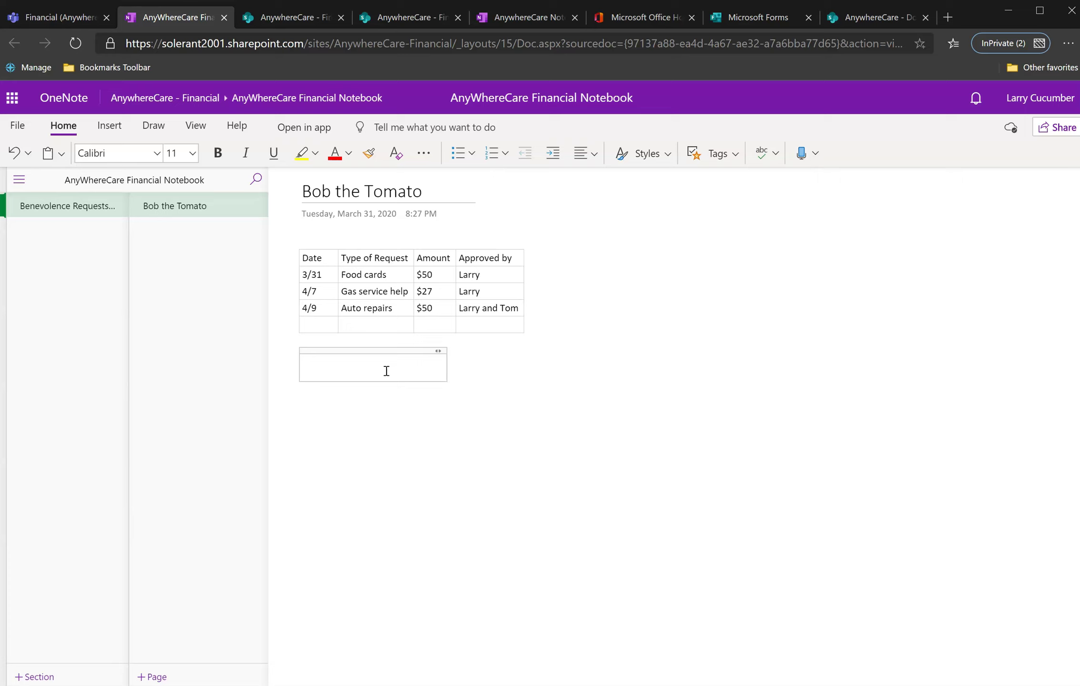
pyautogui.write('On 4/9 Larry and Bob requeet')
pyautogui.press('BackSpace')
pyautogui.press('BackSpace')
pyautogui.write('sted')
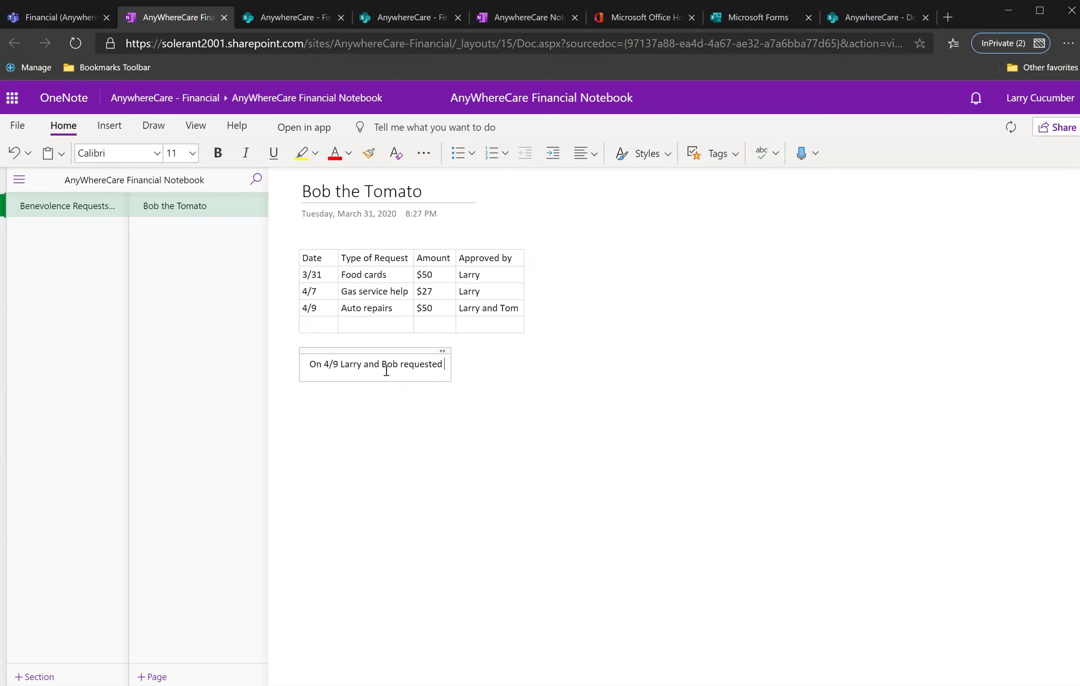
pyautogui.write(' $')
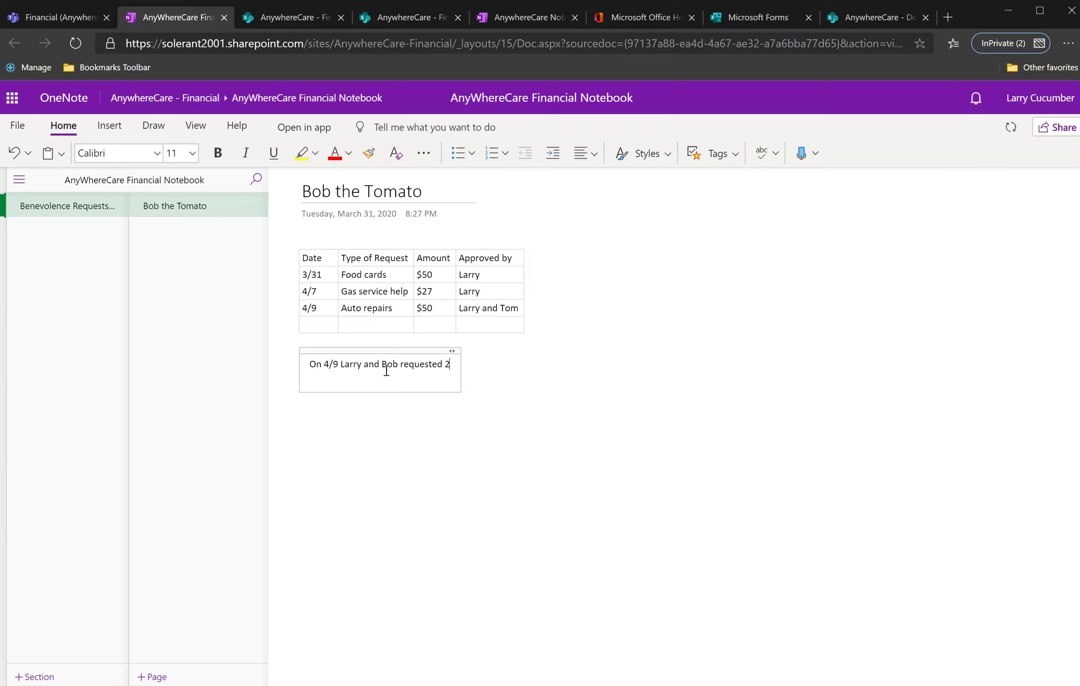
pyautogui.write('25 of $50.')
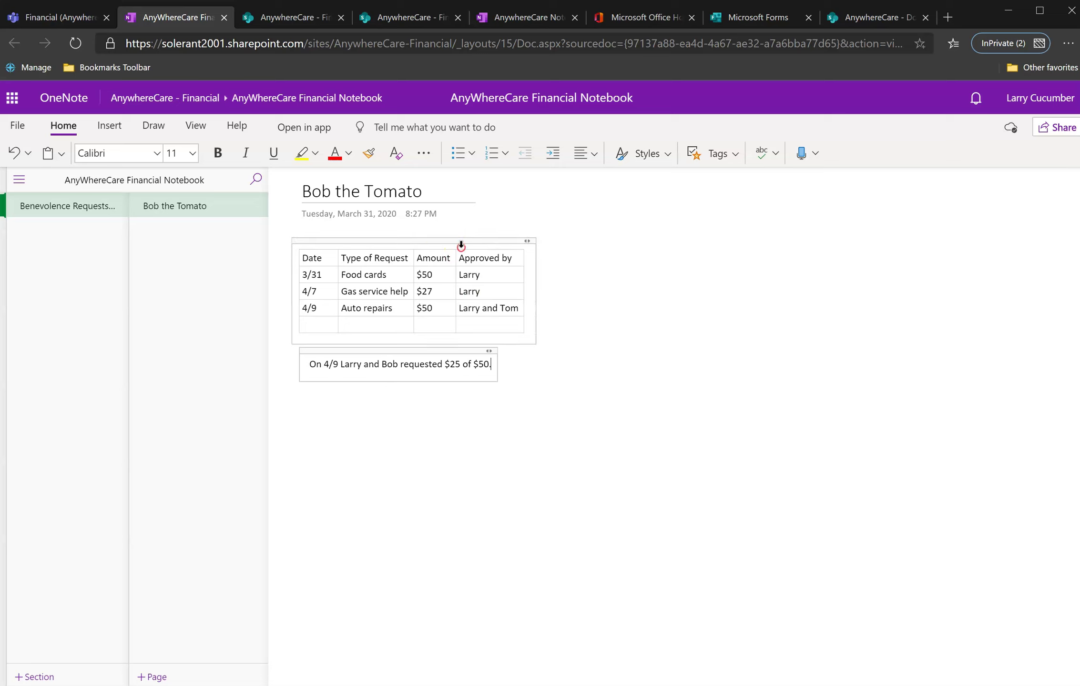
# Step: Insert a column headed "Requested Amount" before the Amount column and rename the existing Amount header "Approved Amount"
pyautogui.rightClick(462, 249)
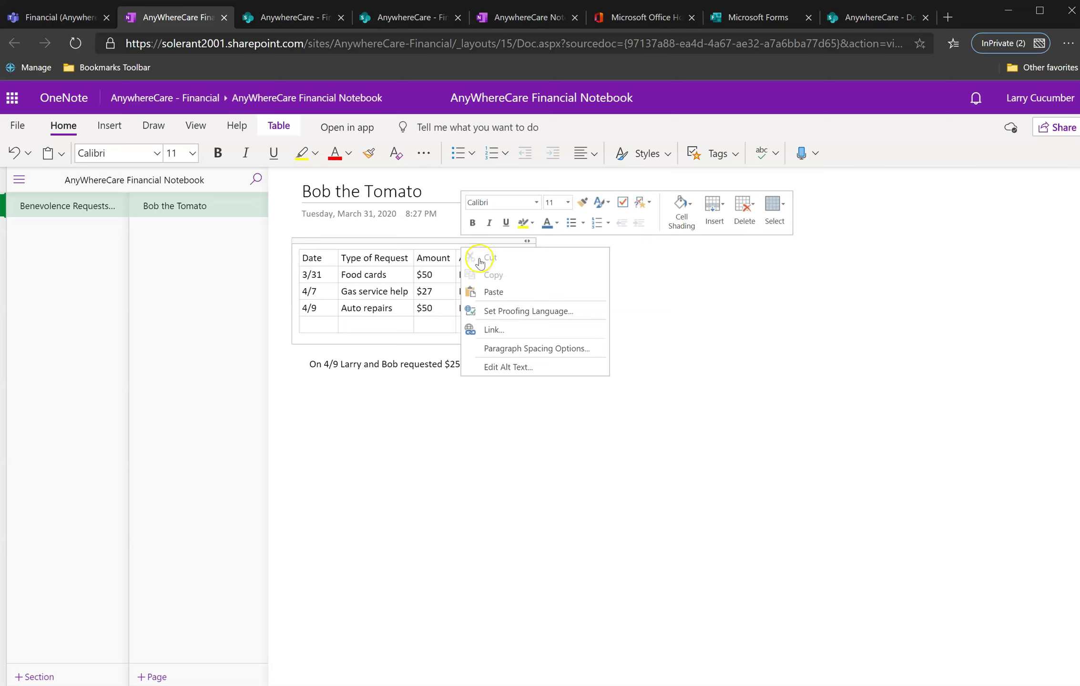
pyautogui.click(714, 209)
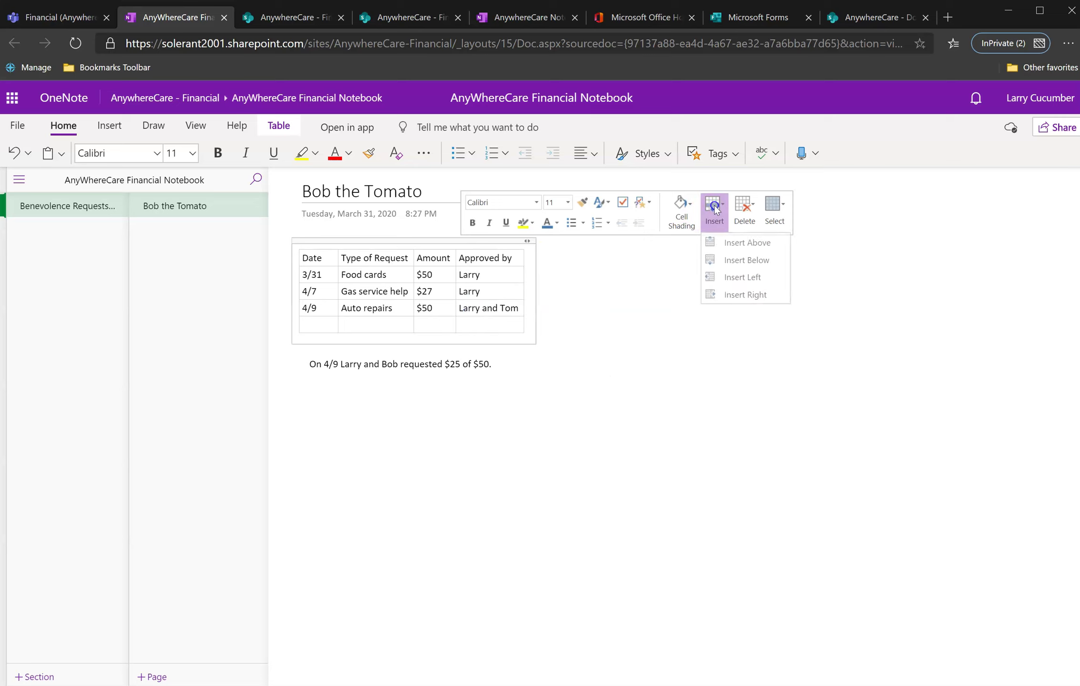
pyautogui.click(736, 276)
pyautogui.click(423, 259)
pyautogui.write('Requeste')
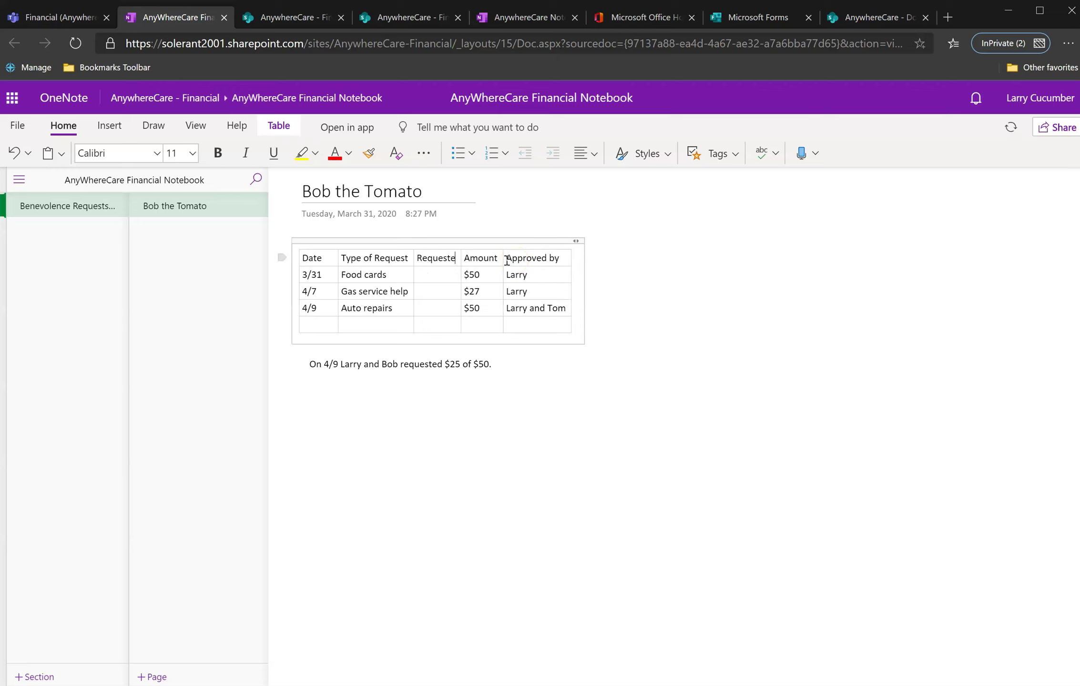
pyautogui.write('d Amount')
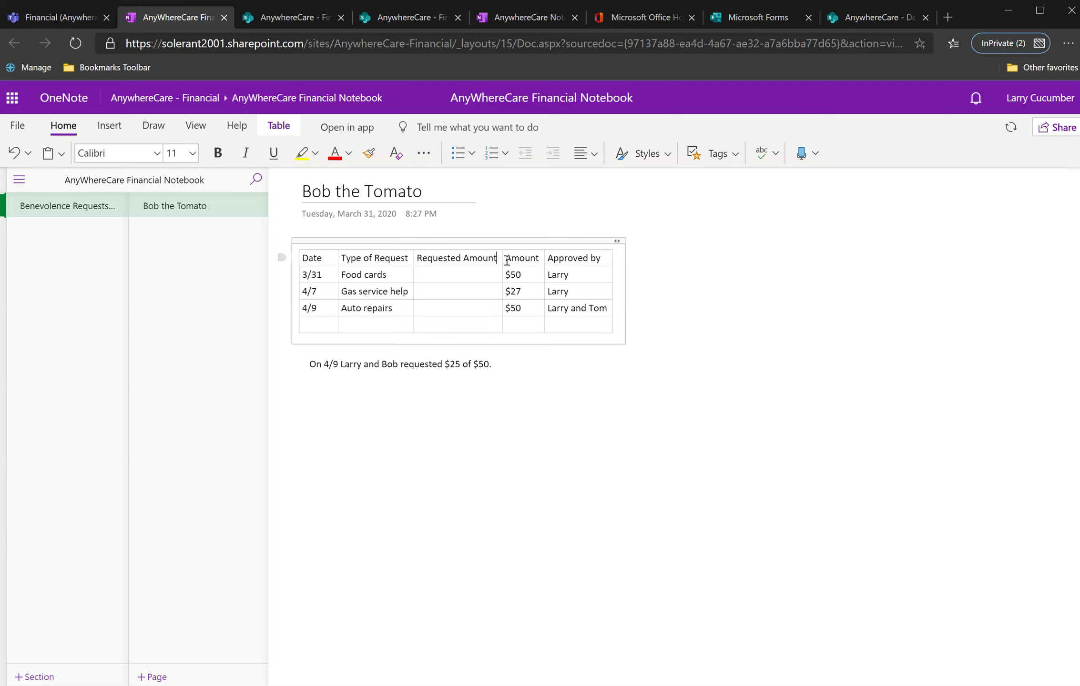
pyautogui.click(506, 258)
pyautogui.write('Approved')
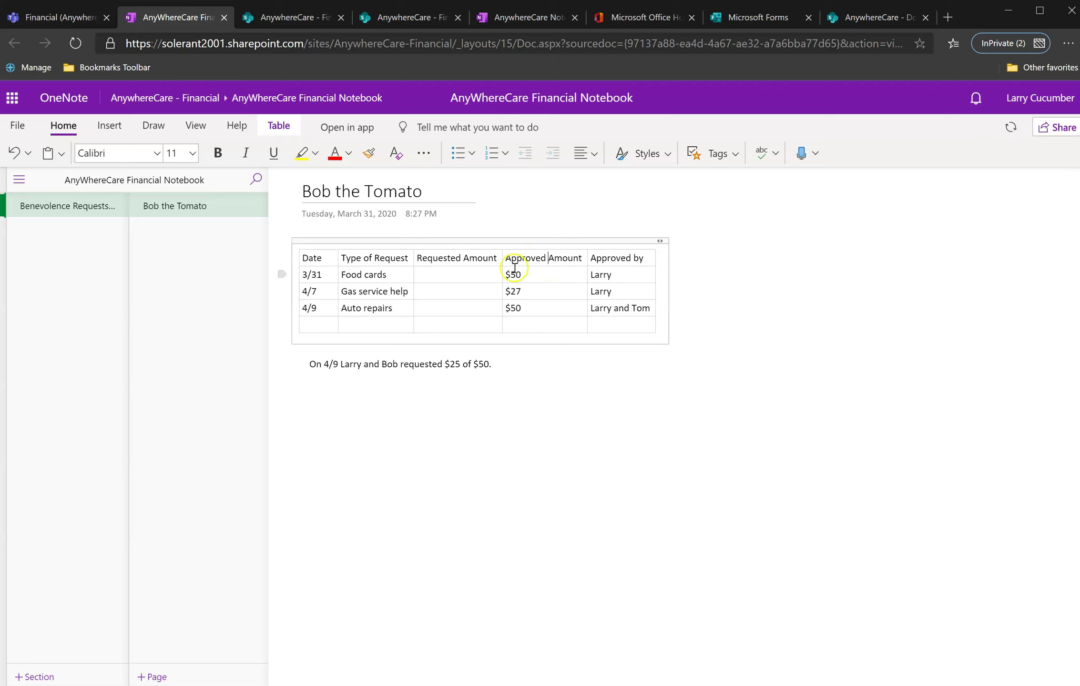
# Step: Select the whole note container below the request table
pyautogui.click(470, 352)
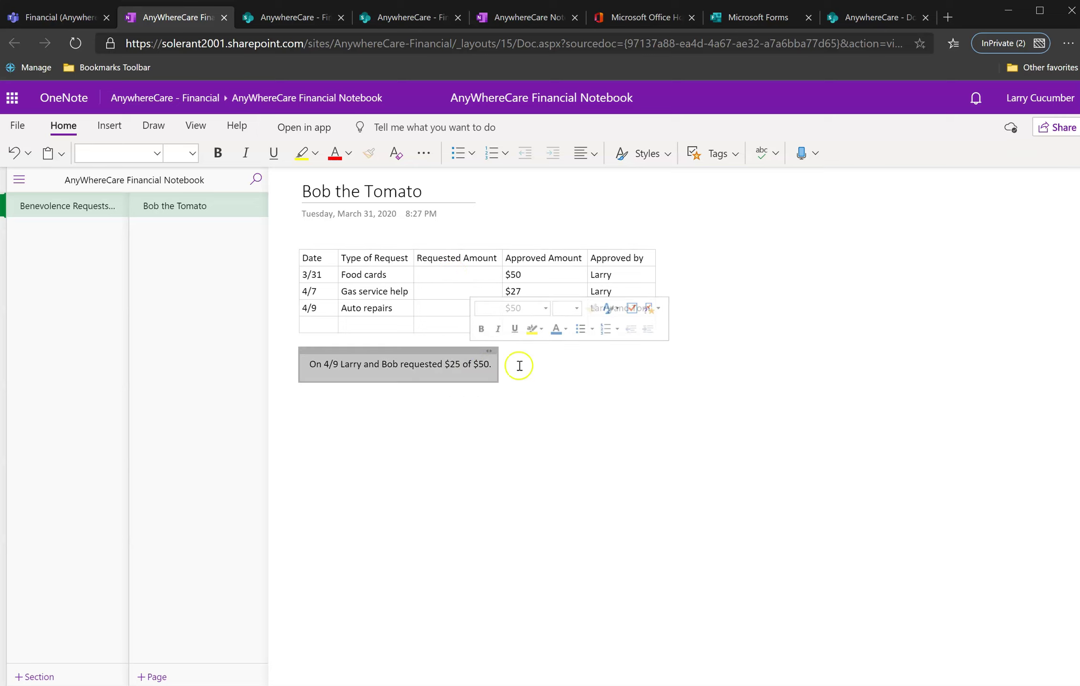